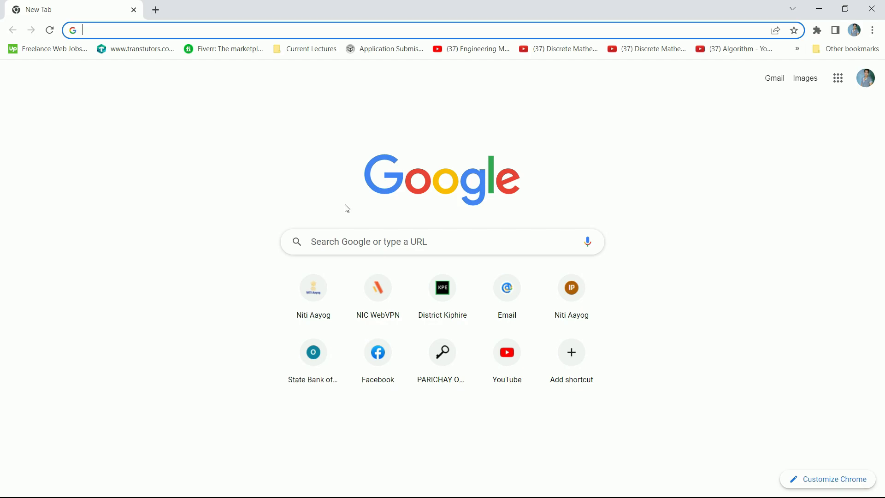
# Search the web for virtualbox.
pyautogui.click(341, 29)
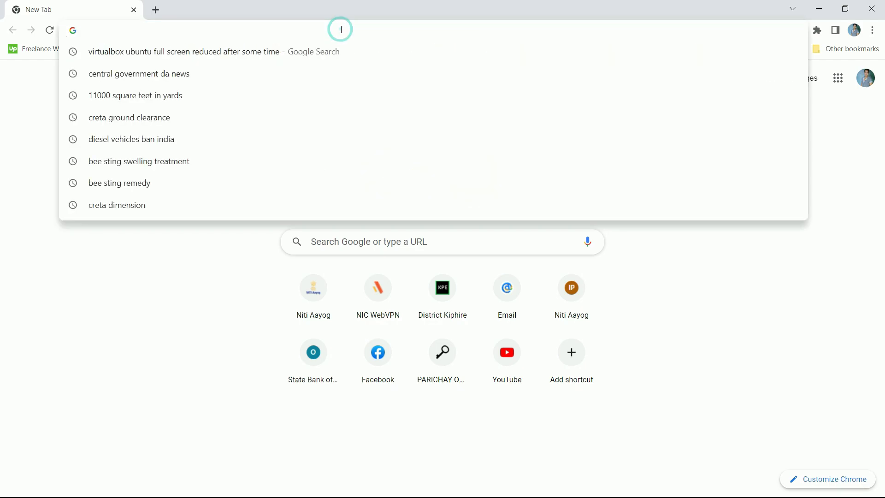
pyautogui.write('virt')
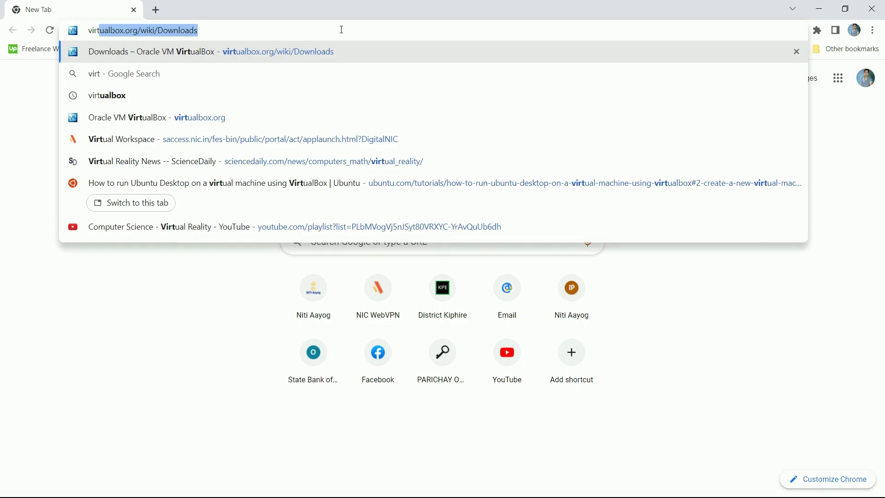
pyautogui.write('ualbox')
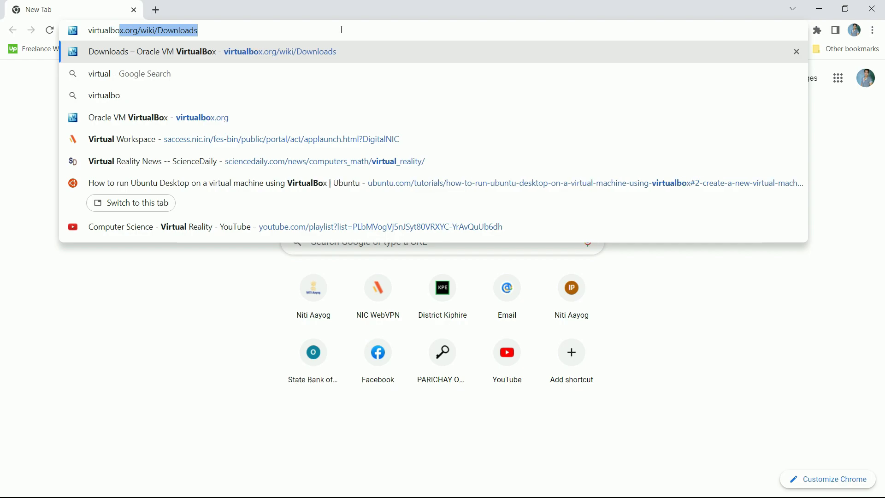
pyautogui.press('Delete')
pyautogui.press('Return')
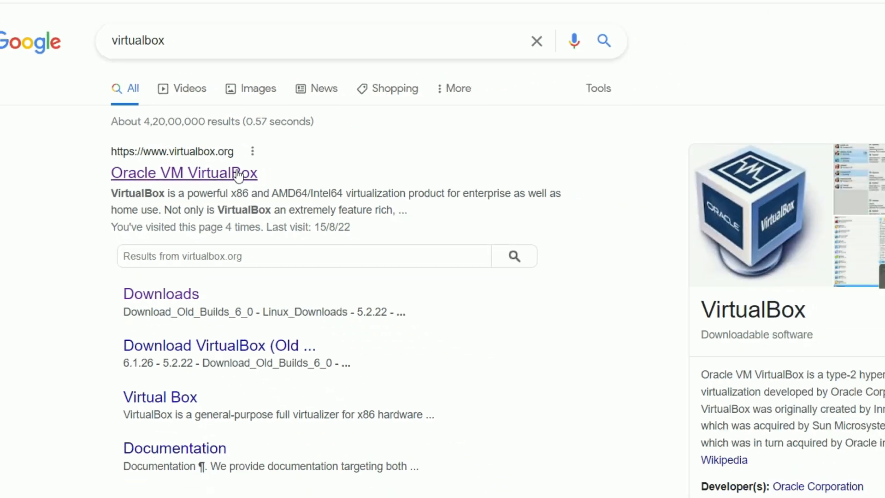
# Open the Oracle VM VirtualBox website and download the VirtualBox 6.1.36 platform package for Windows hosts.
pyautogui.click(323, 182)
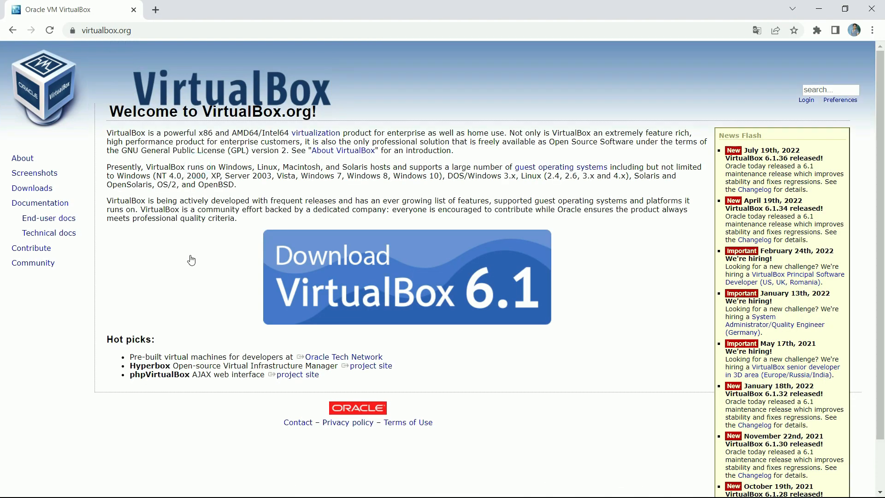
pyautogui.click(330, 275)
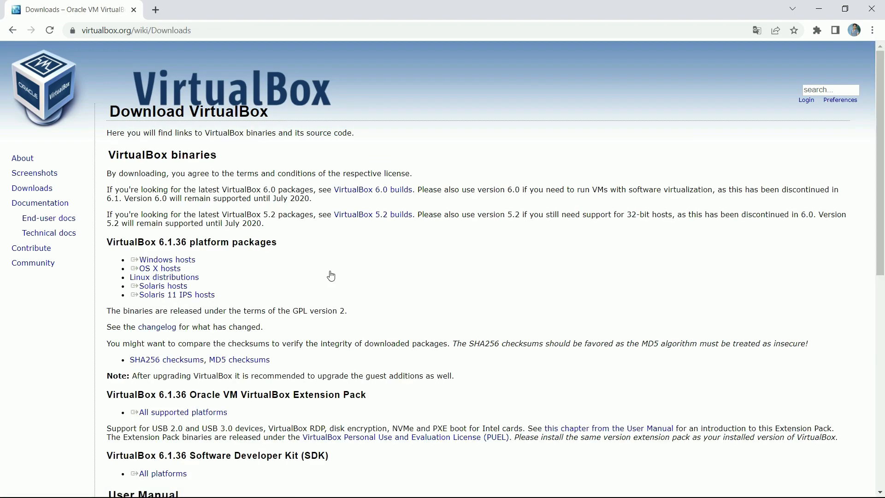
pyautogui.click(190, 261)
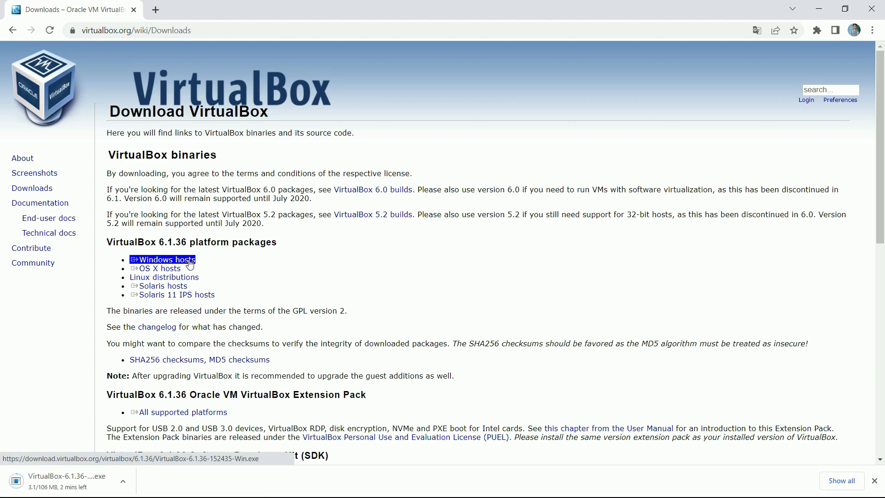
# Download the VirtualBox 6.1.36 Oracle VM VirtualBox Extension Pack for all supported platforms.
pyautogui.scroll(-2, 295, 288)
pyautogui.scroll(-3, 296, 287)
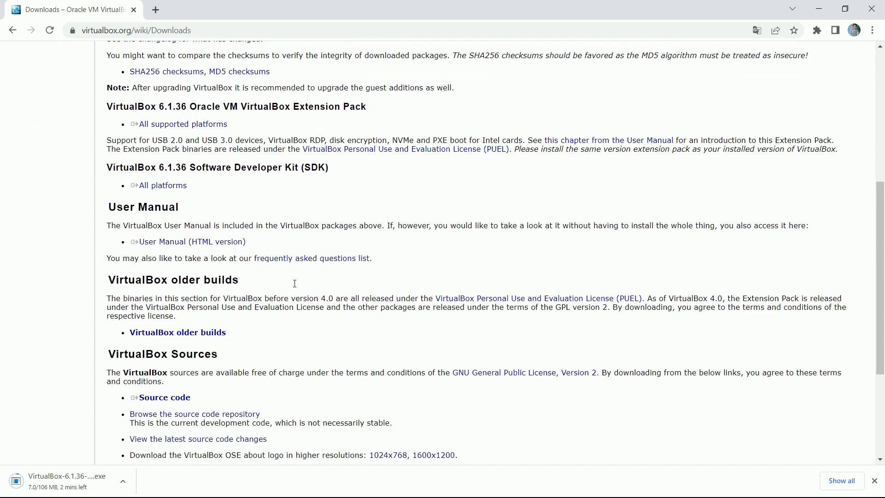
pyautogui.scroll(2, 294, 283)
pyautogui.doubleClick(117, 223)
pyautogui.click(104, 220)
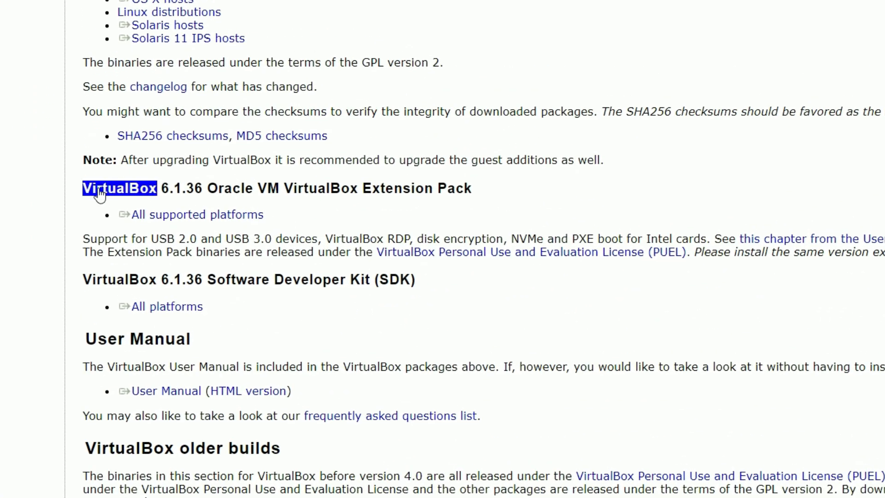
pyautogui.moveTo(81, 188); pyautogui.dragTo(474, 191)
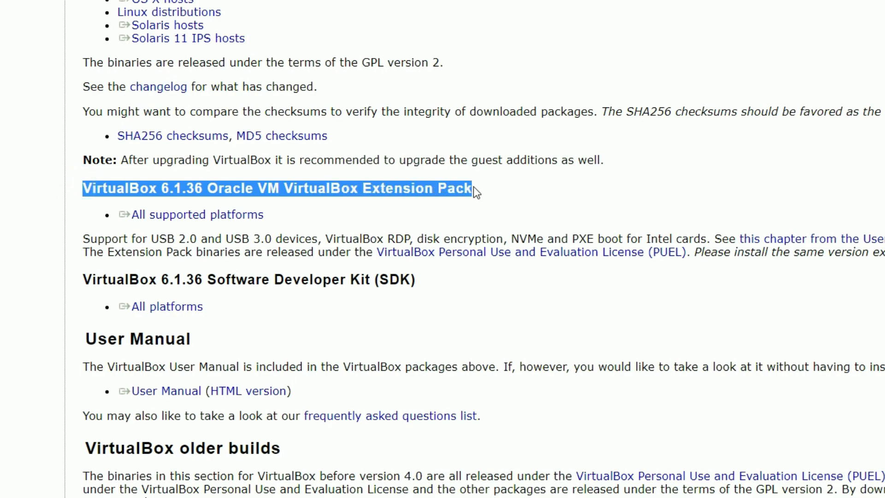
pyautogui.keyDown('shift'); pyautogui.click(241, 218); pyautogui.keyUp('shift')
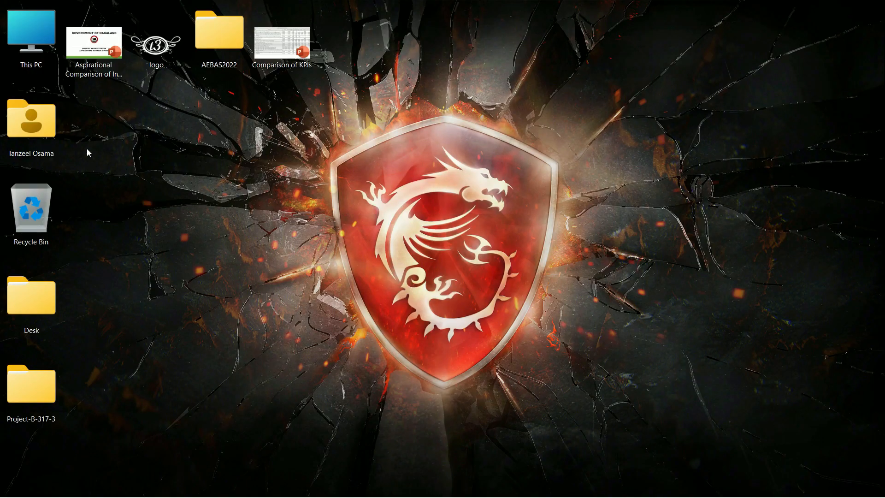
# Switch to File Explorer and launch the VirtualBox-6.1.36-152435-Win installer from the Downloads folder.
pyautogui.doubleClick(31, 35)
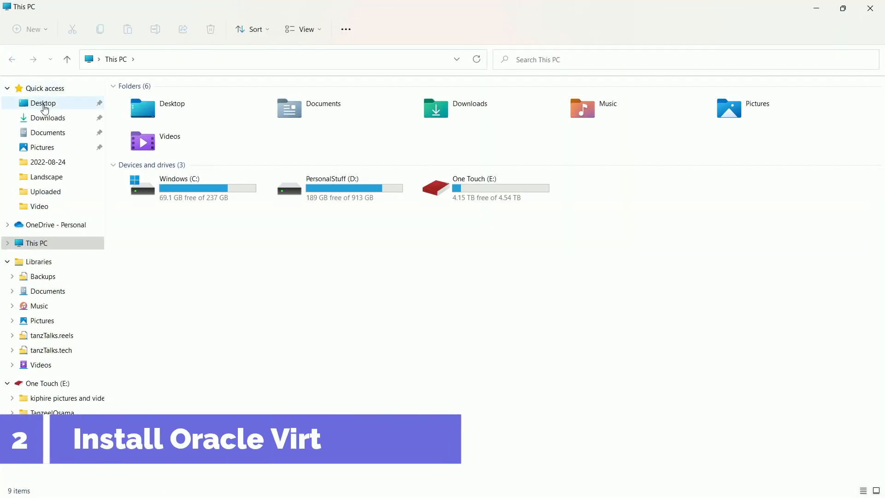
pyautogui.click(45, 117)
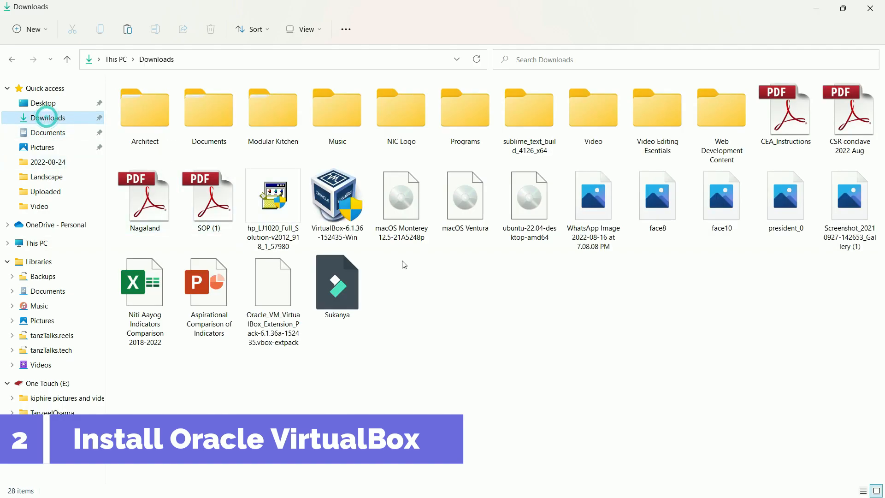
pyautogui.click(352, 209)
pyautogui.doubleClick(351, 208)
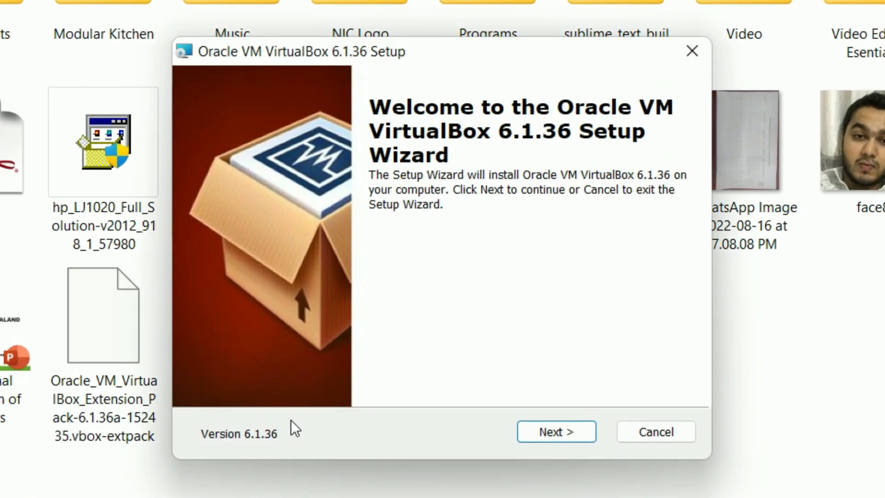
# Install VirtualBox 6.1.36 with the default features and location, accepting the network interface reset, and start it after installation.
pyautogui.click(573, 440)
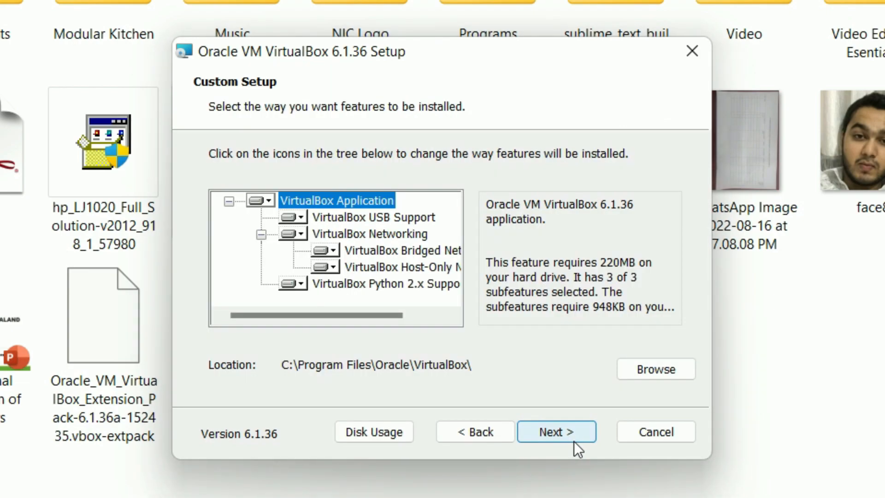
pyautogui.click(574, 441)
pyautogui.click(573, 441)
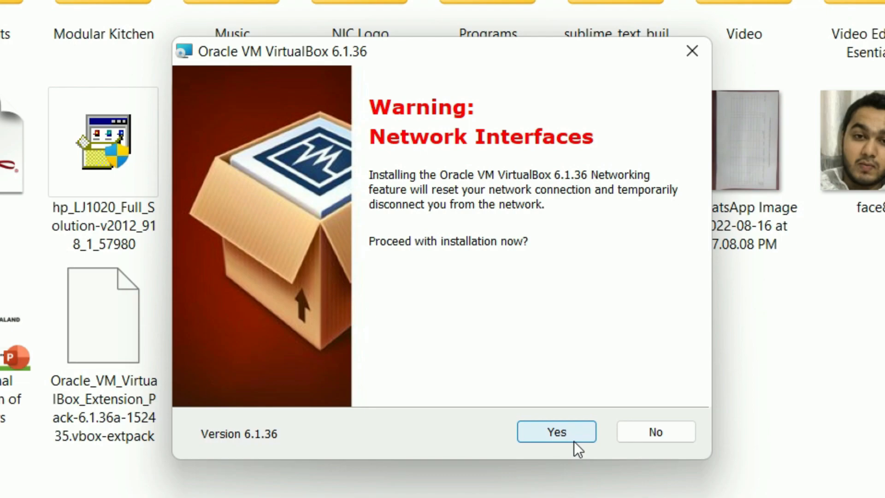
pyautogui.click(574, 440)
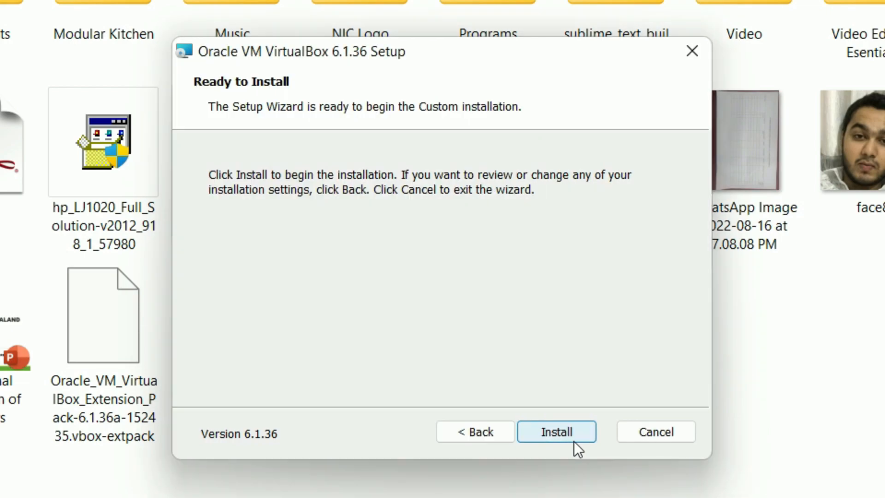
pyautogui.click(573, 440)
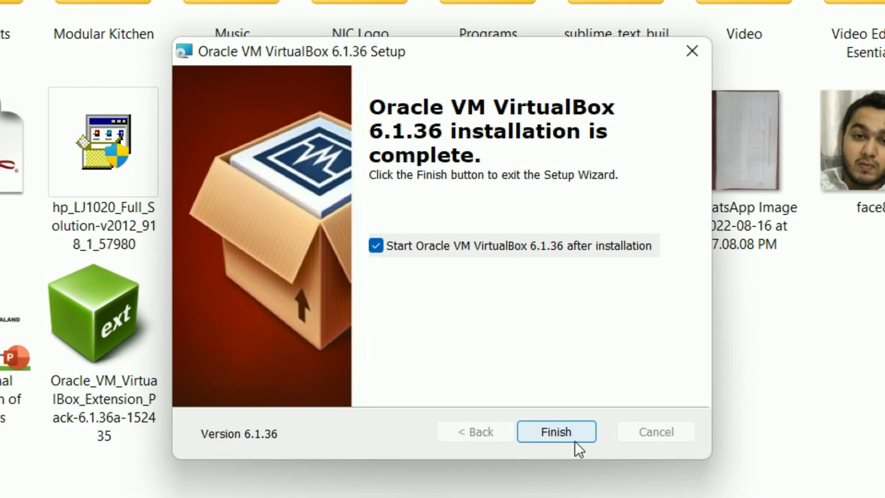
pyautogui.click(574, 440)
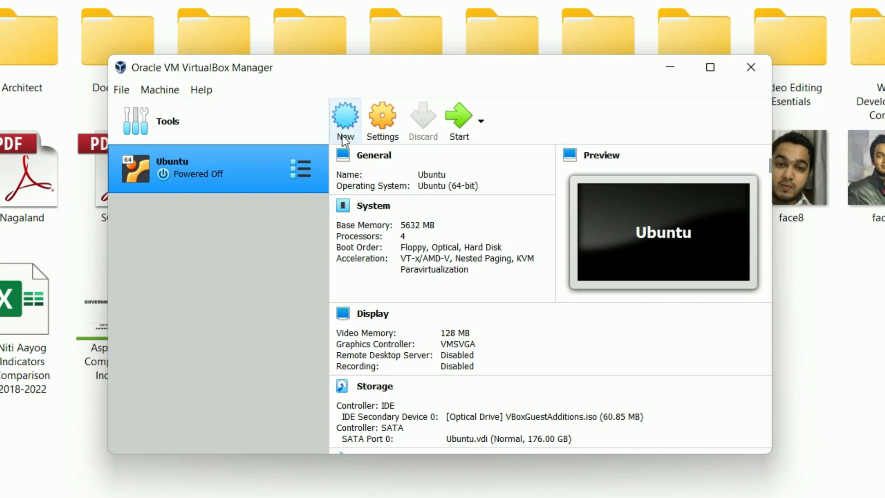
# Add the Oracle VM VirtualBox Extension Pack 6.1.36a-152435 file from Downloads as an extension package in the VirtualBox preferences.
pyautogui.click(124, 90)
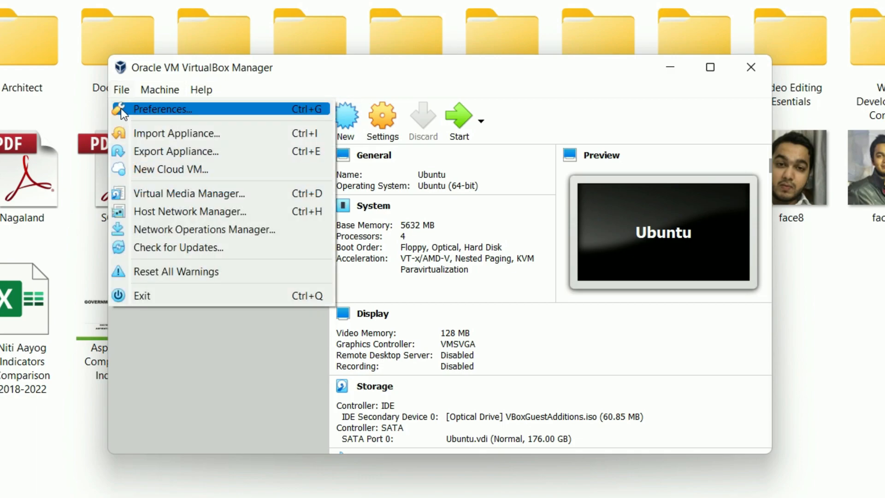
pyautogui.click(121, 109)
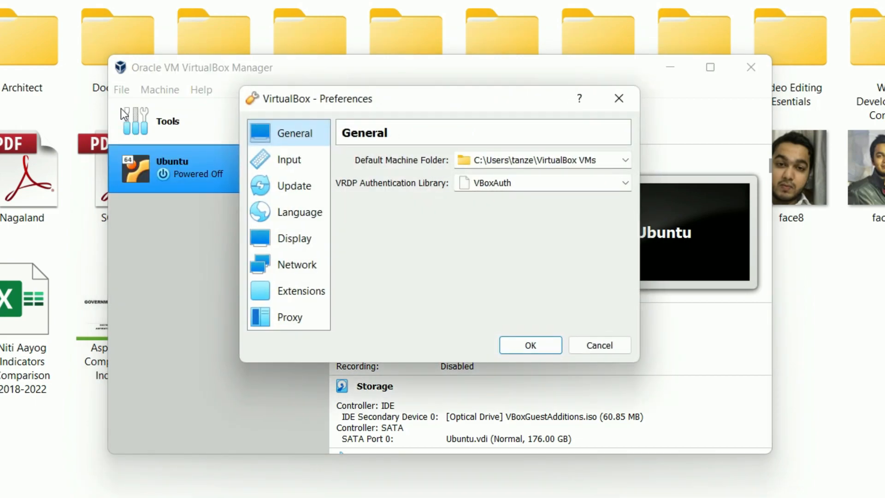
pyautogui.click(302, 291)
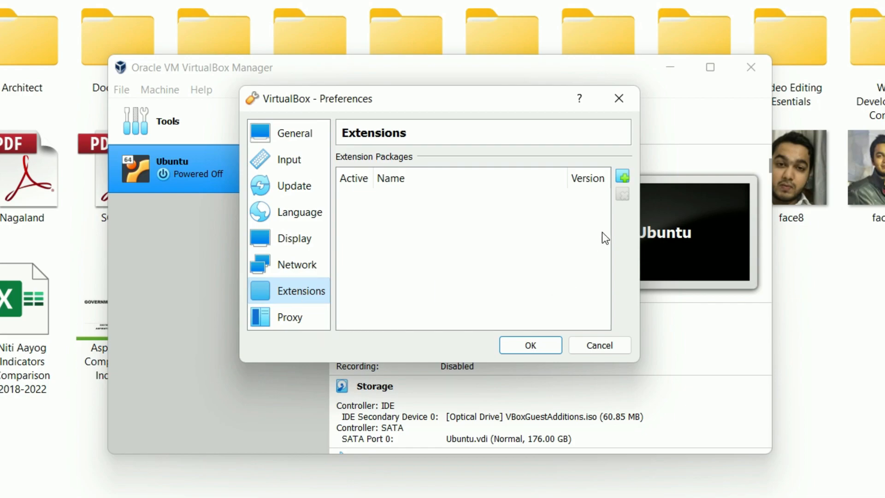
pyautogui.click(624, 176)
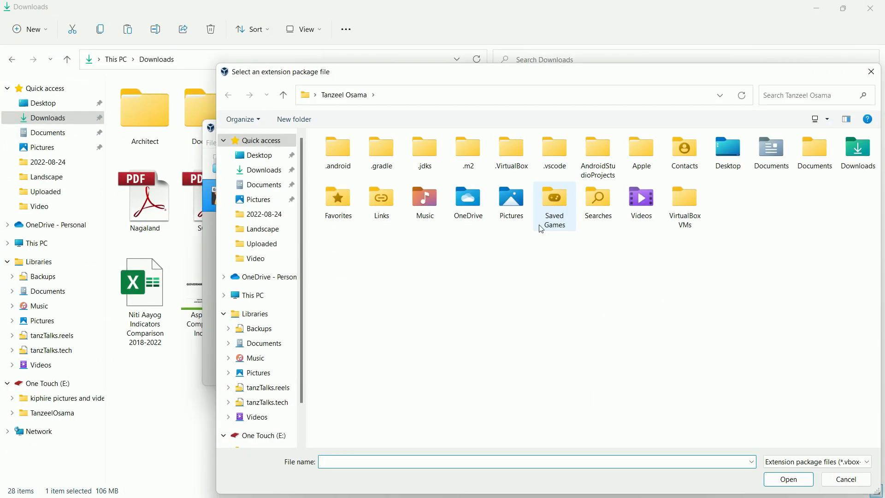
pyautogui.click(271, 174)
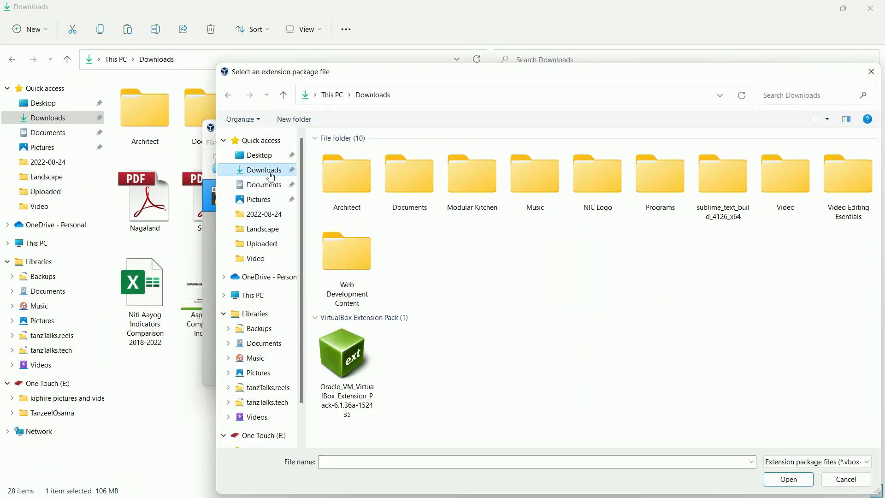
pyautogui.click(350, 364)
pyautogui.click(811, 477)
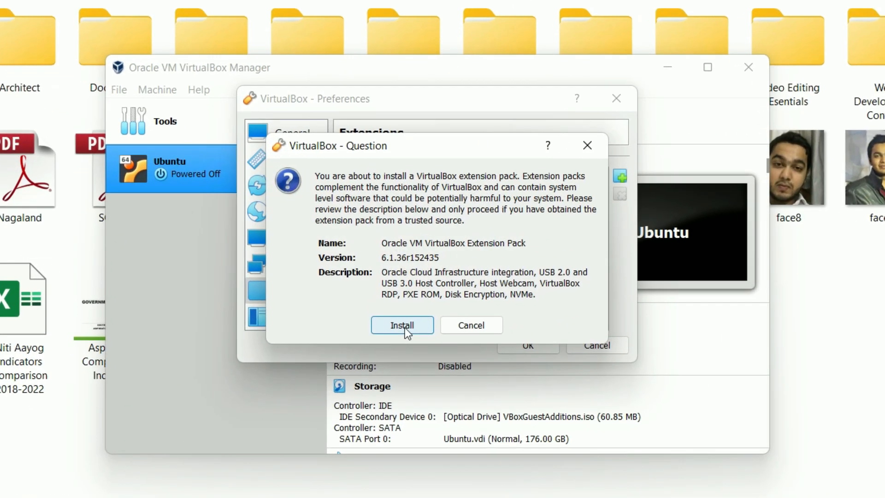
# Install the extension pack, agree to its license, and close the preferences with the changes accepted.
pyautogui.click(401, 325)
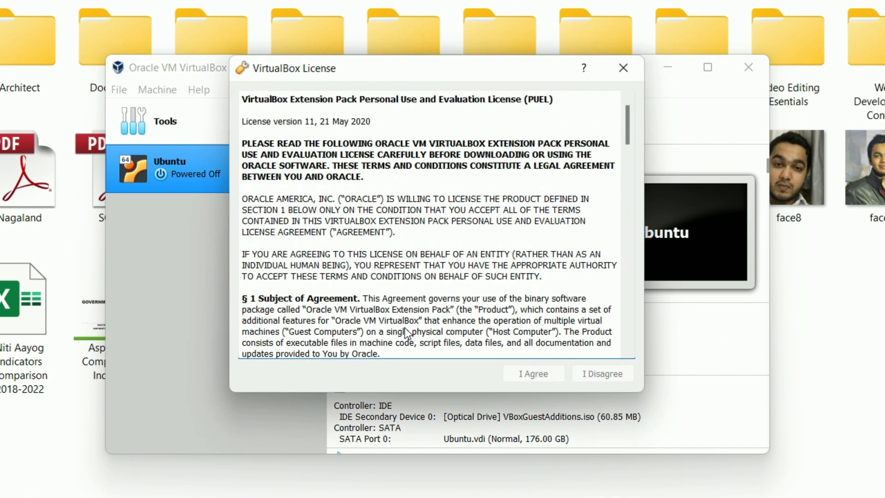
pyautogui.moveTo(626, 136); pyautogui.dragTo(651, 344)
pyautogui.click(535, 374)
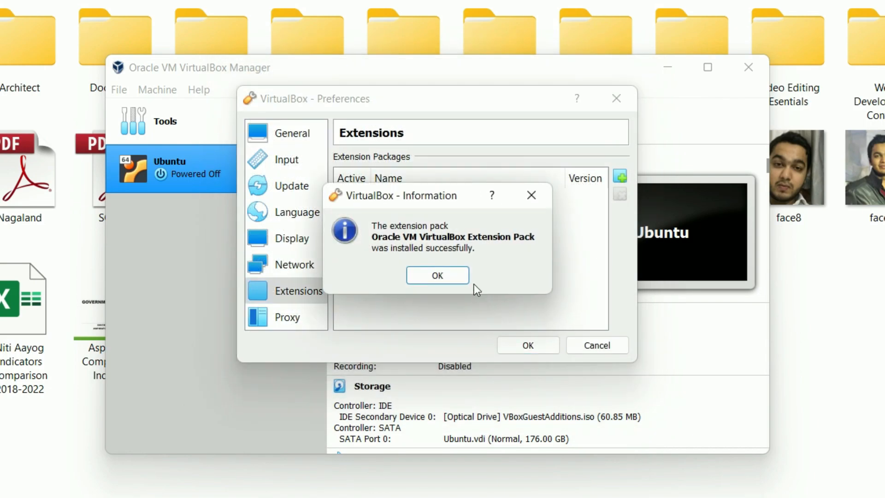
pyautogui.click(456, 275)
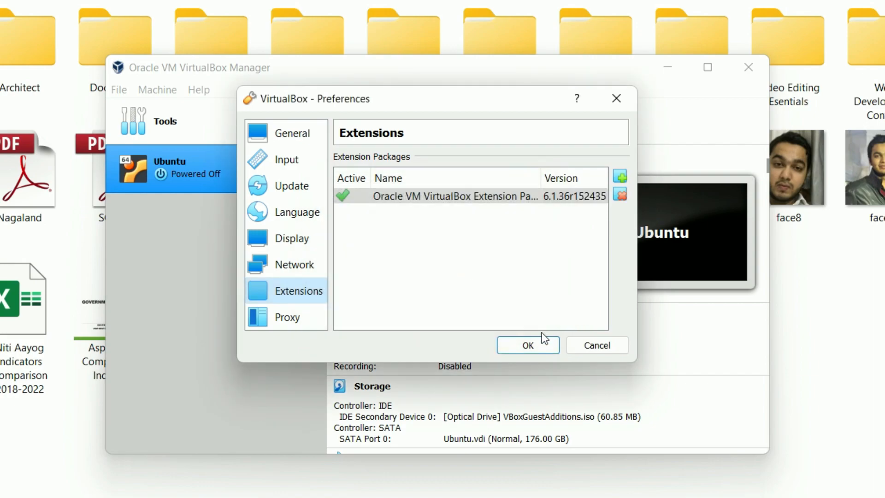
pyautogui.click(537, 347)
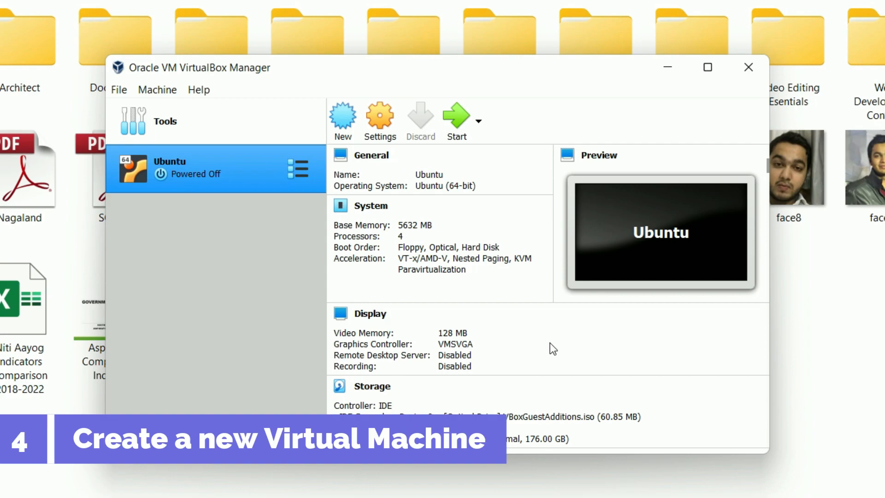
# Start a new virtual machine named Monterey and set its machine folder to D:\VirtualMachines.
pyautogui.click(350, 129)
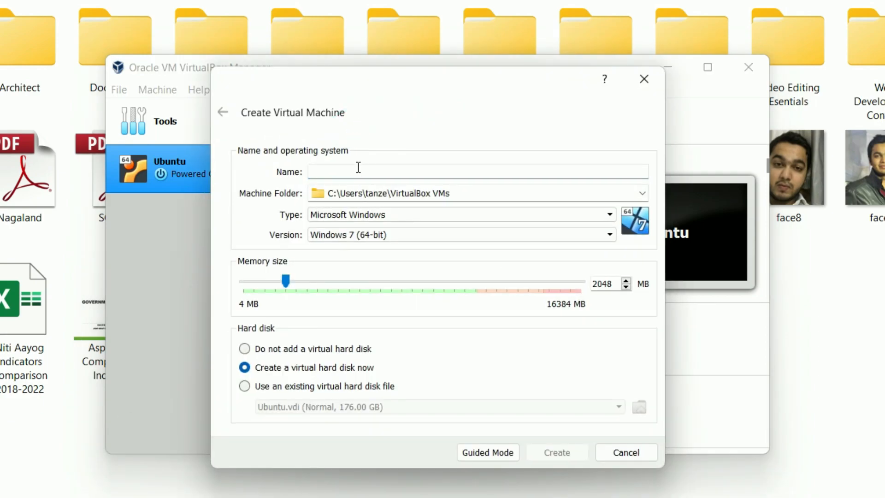
pyautogui.write('Monterey')
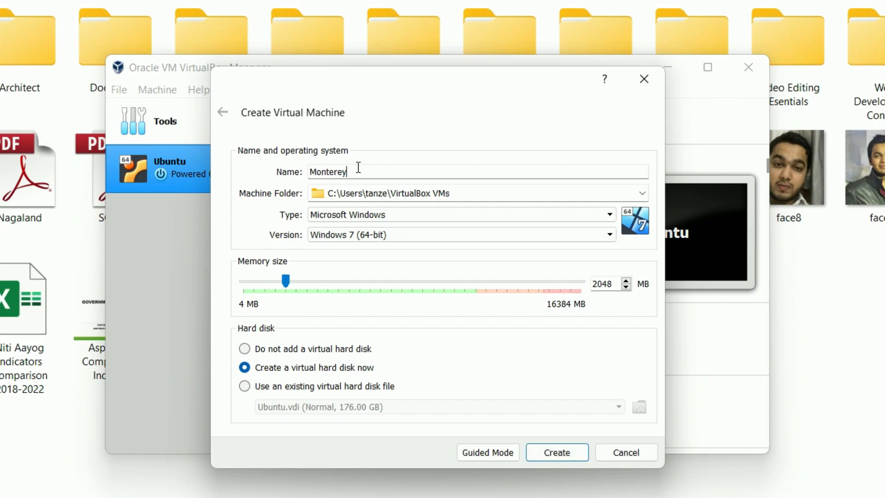
pyautogui.click(641, 193)
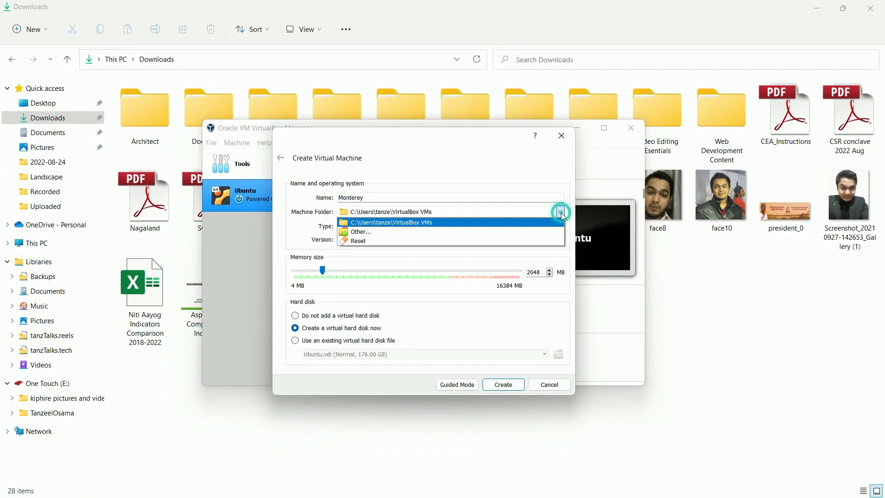
pyautogui.click(559, 233)
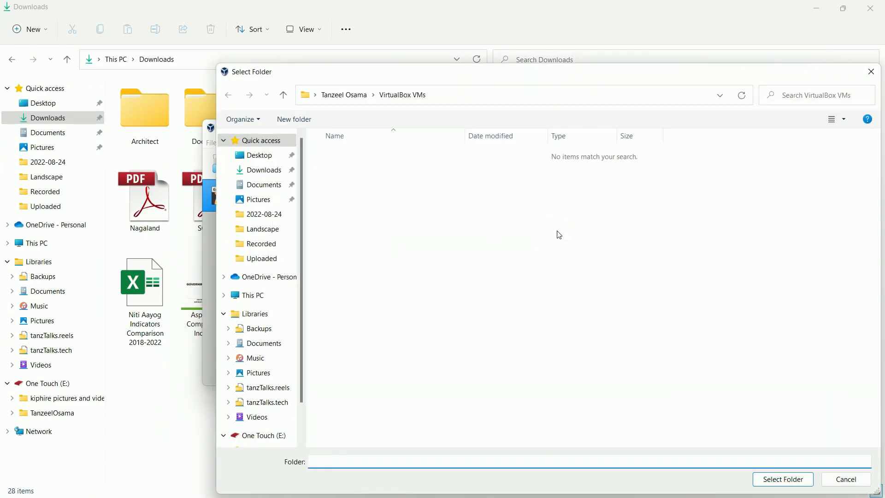
pyautogui.click(273, 298)
pyautogui.doubleClick(512, 248)
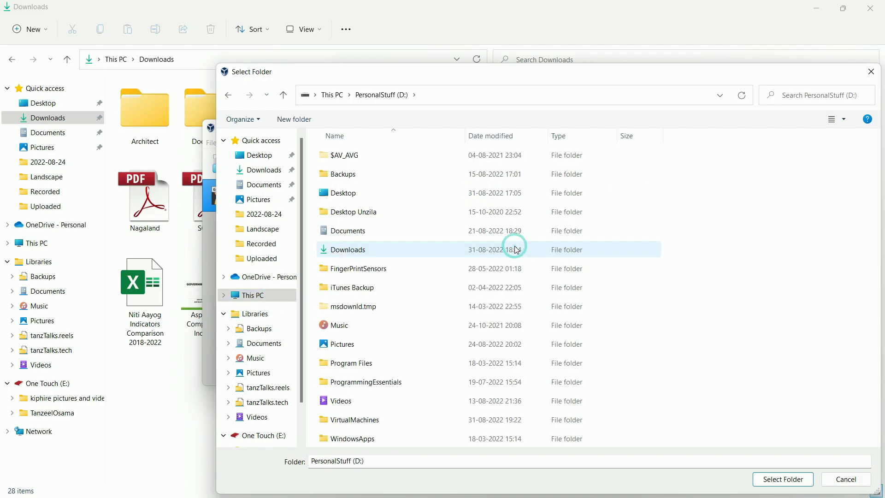
pyautogui.doubleClick(432, 417)
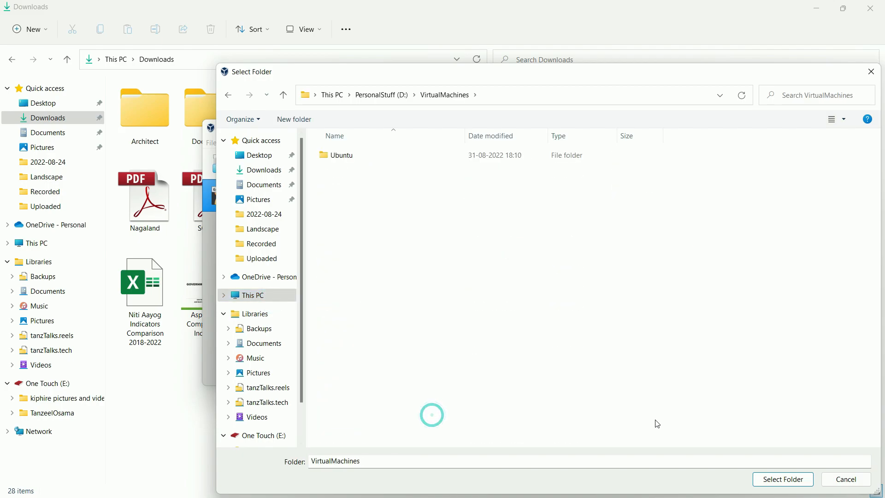
pyautogui.click(782, 480)
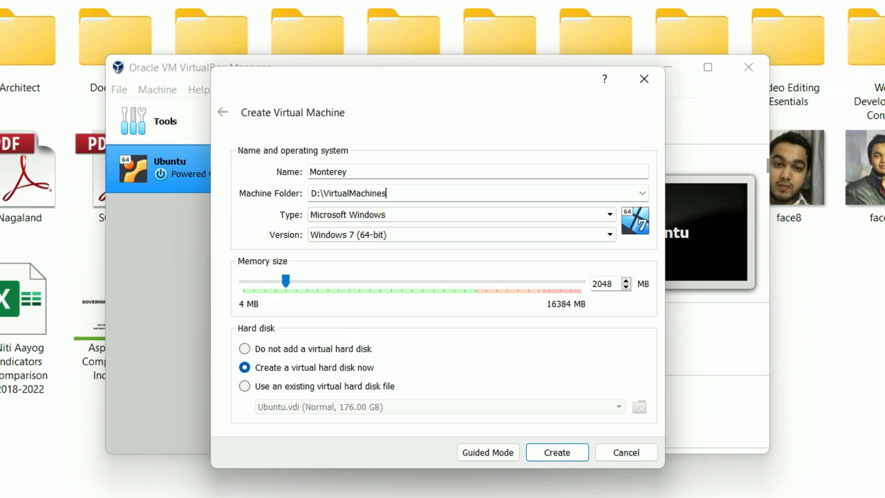
# Set the type to Mac OS X, version Mac OS X (64-bit), with 6144 MB of memory, and proceed to creating the virtual hard disk.
pyautogui.click(610, 215)
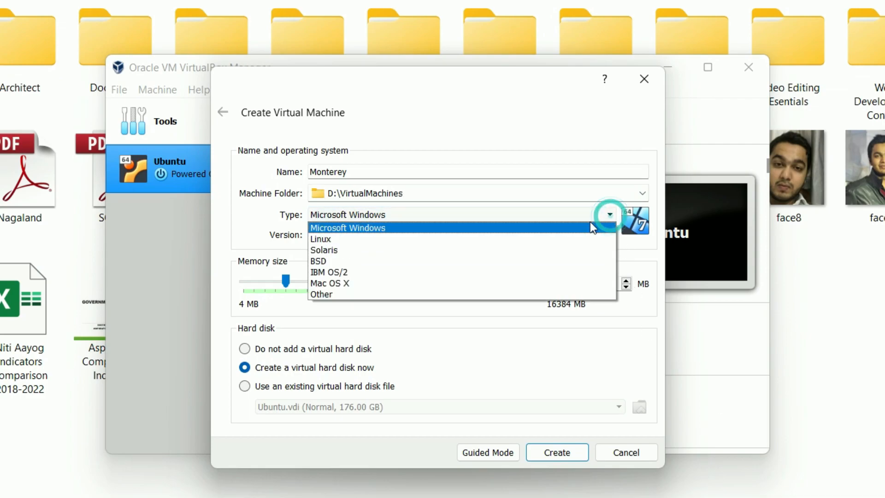
pyautogui.click(395, 282)
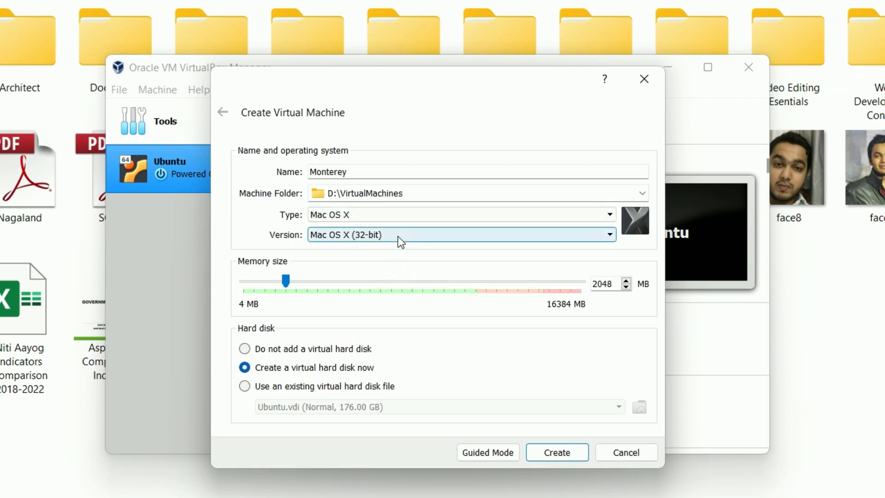
pyautogui.click(397, 235)
pyautogui.click(399, 259)
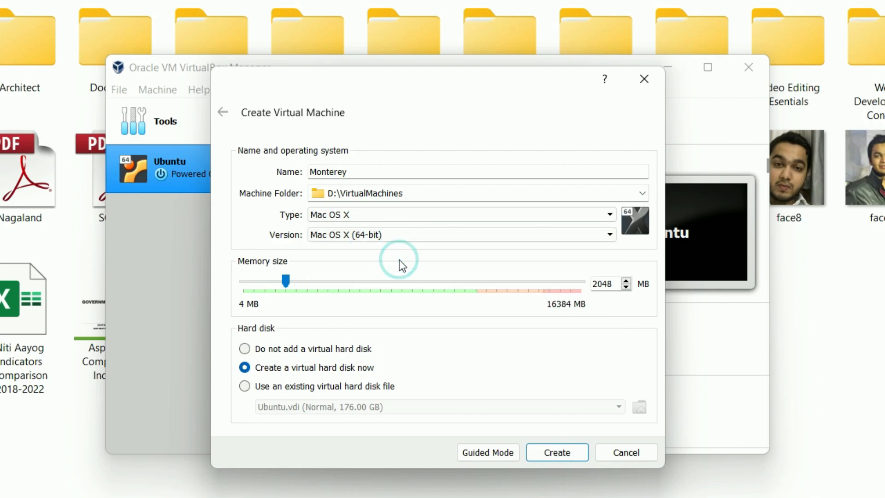
pyautogui.moveTo(613, 283); pyautogui.dragTo(588, 284)
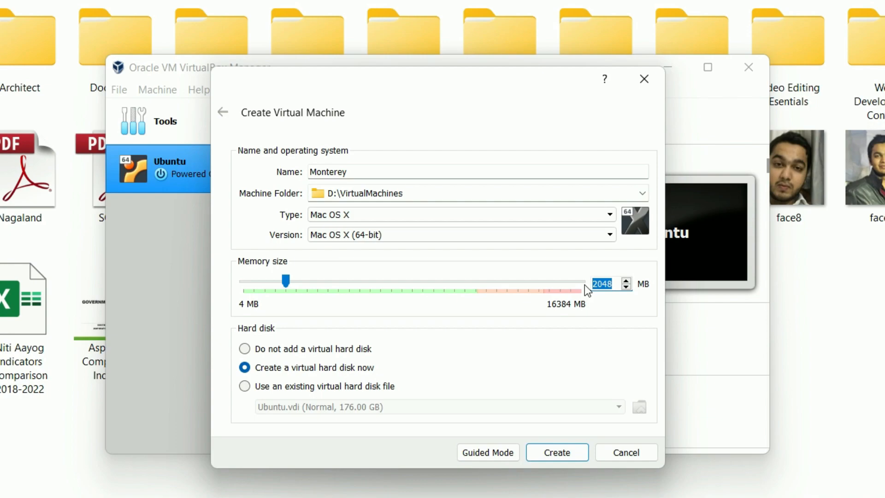
pyautogui.write('6144')
pyautogui.click(562, 453)
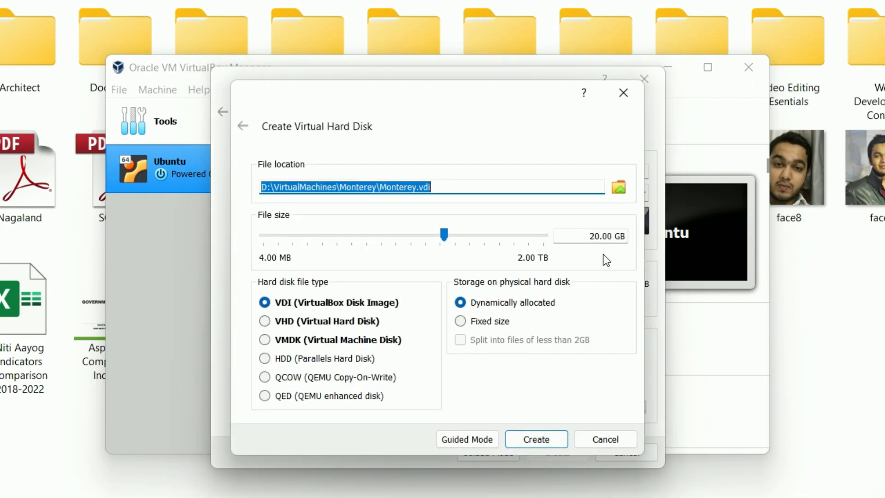
# Create a dynamically allocated 200 GB virtual hard disk of type VMDK (Virtual Machine Disk).
pyautogui.click(595, 236)
pyautogui.write('0')
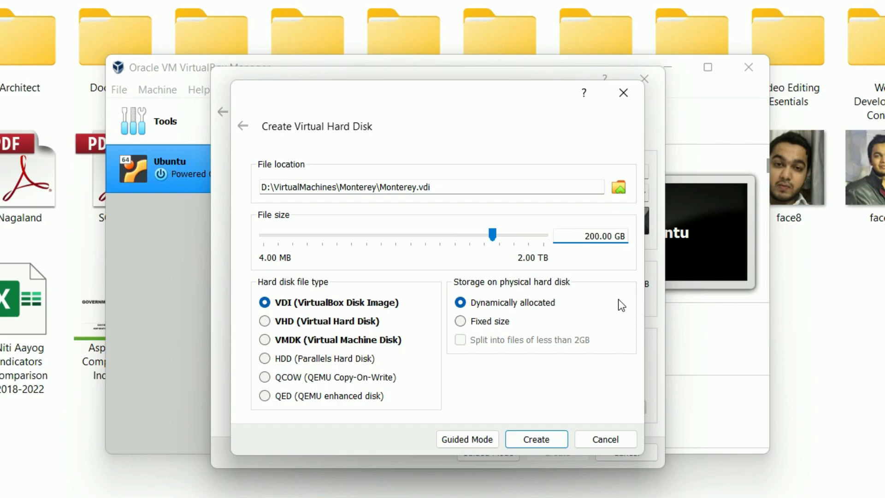
pyautogui.click(503, 362)
pyautogui.click(303, 341)
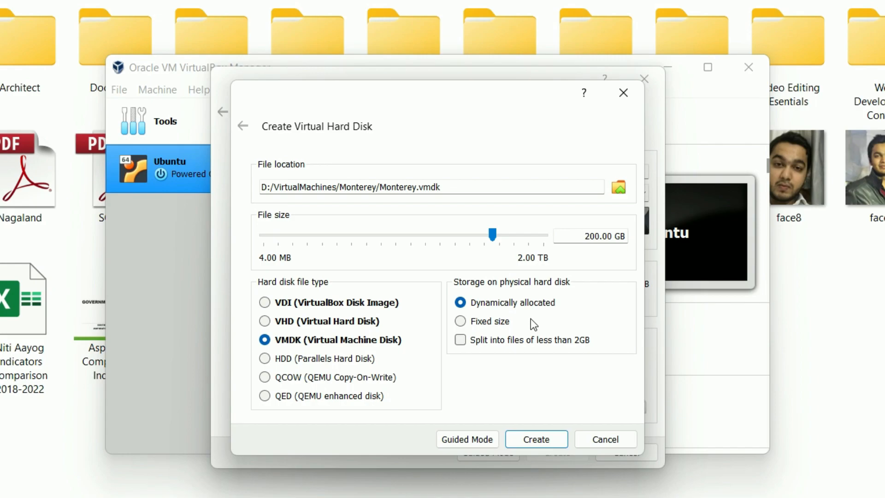
pyautogui.click(543, 439)
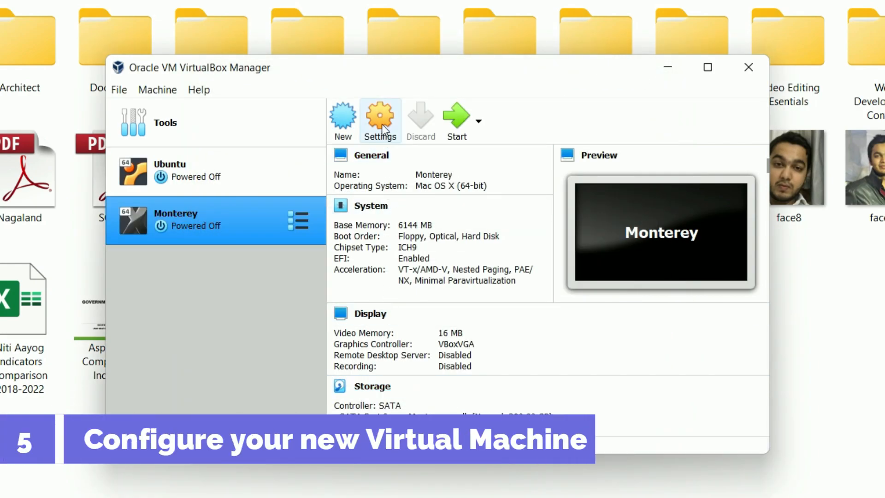
# In the Monterey machine's system settings, exclude Floppy from the boot order and assign 2 processors.
pyautogui.click(240, 226)
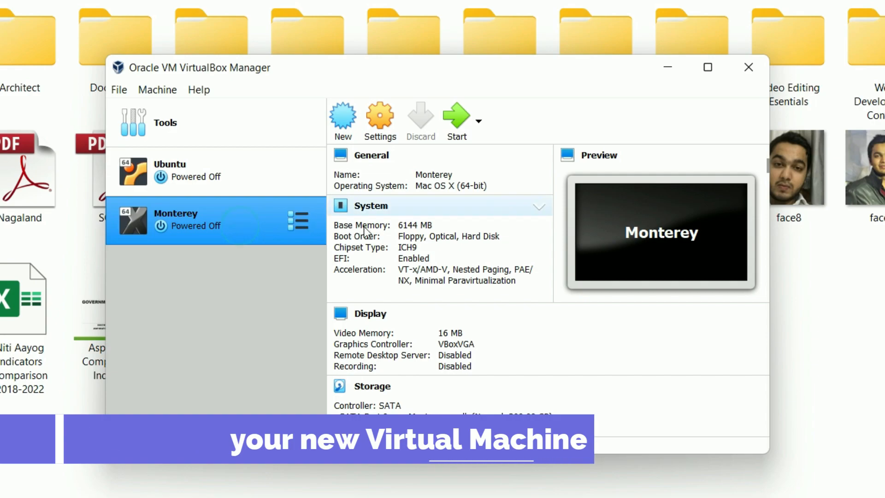
pyautogui.click(377, 130)
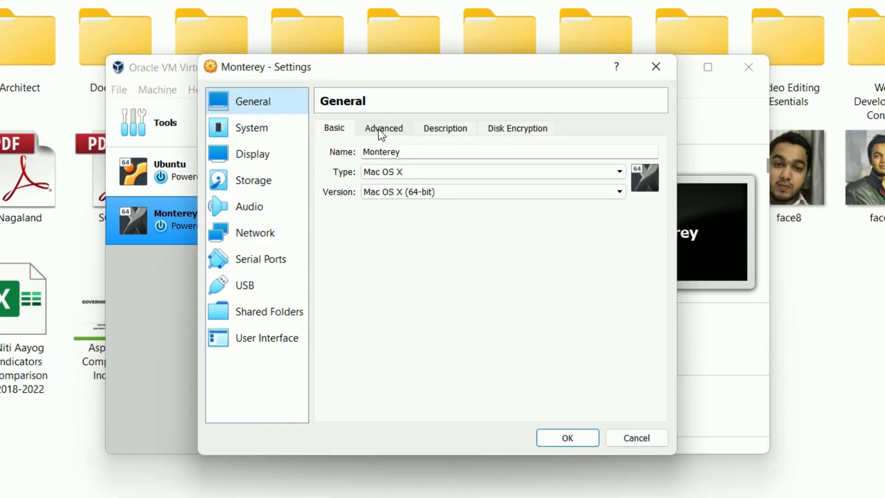
pyautogui.click(383, 129)
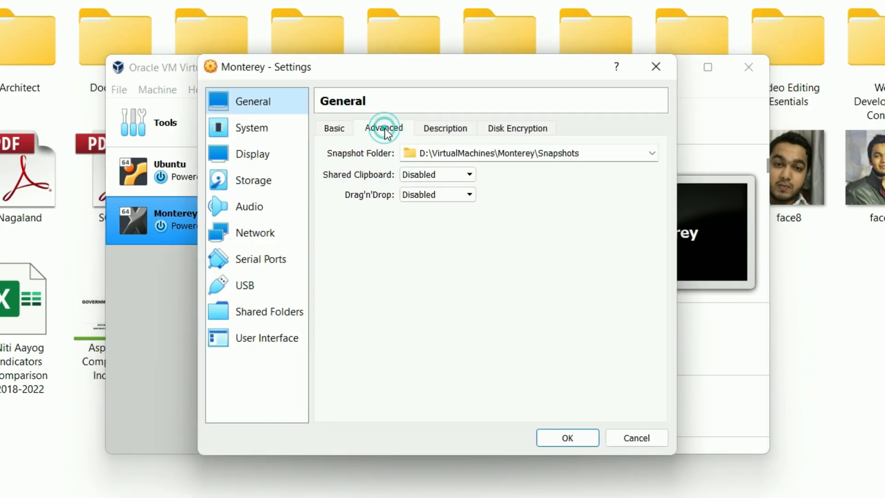
pyautogui.click(428, 130)
pyautogui.click(278, 132)
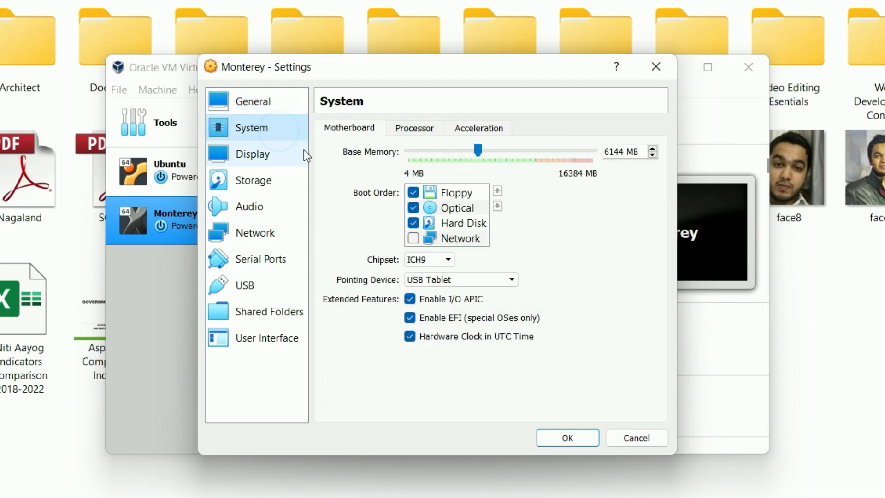
pyautogui.click(413, 193)
pyautogui.click(412, 129)
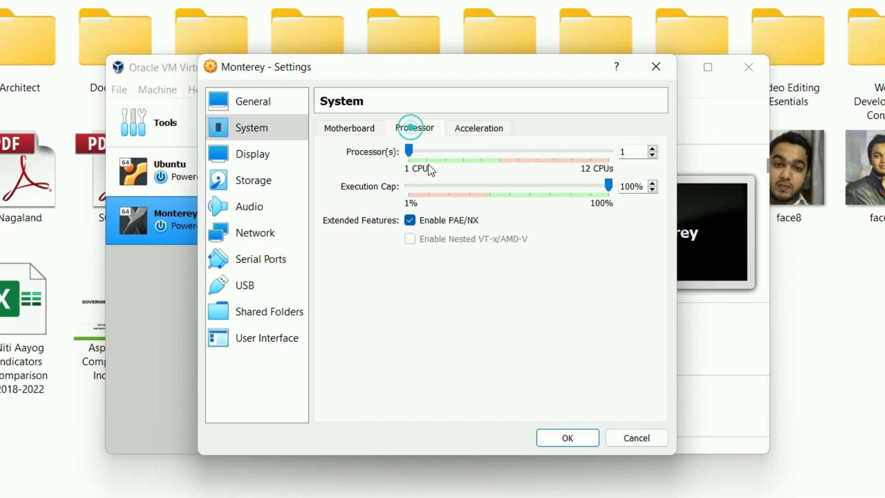
pyautogui.click(455, 162)
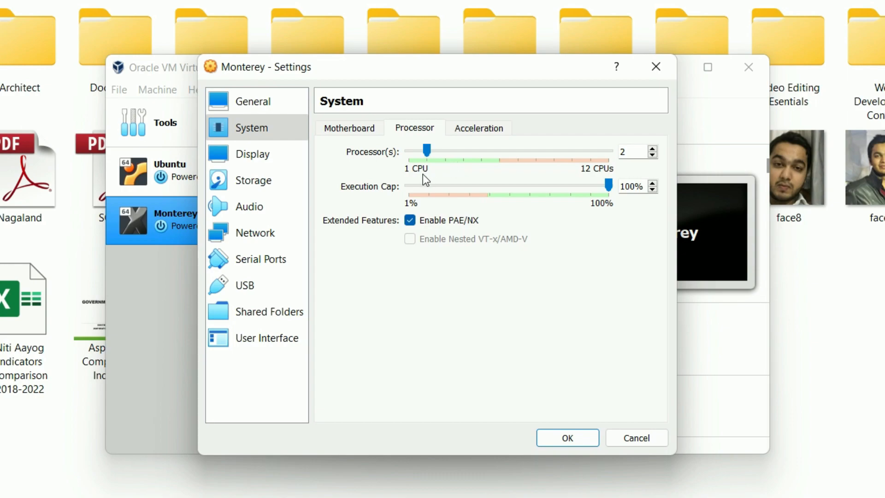
# Set the Monterey machine's video memory to 128 MB.
pyautogui.click(283, 157)
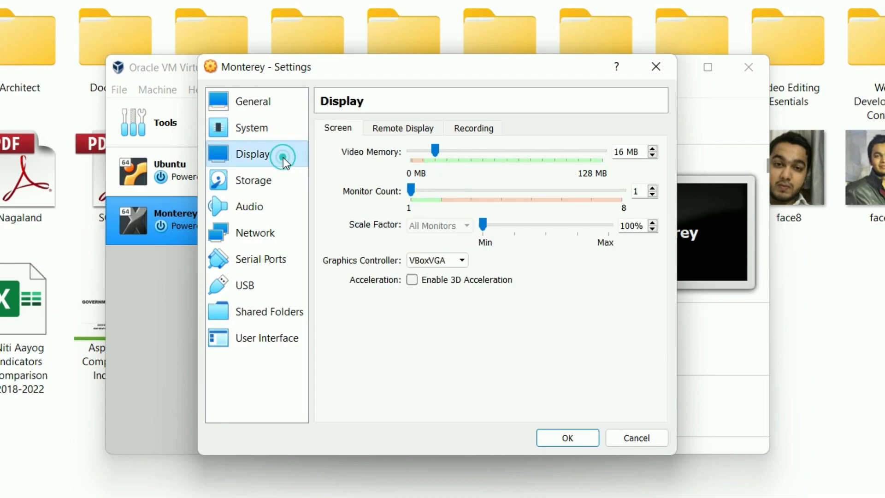
pyautogui.scroll(20, 528, 166)
pyautogui.scroll(1, 528, 165)
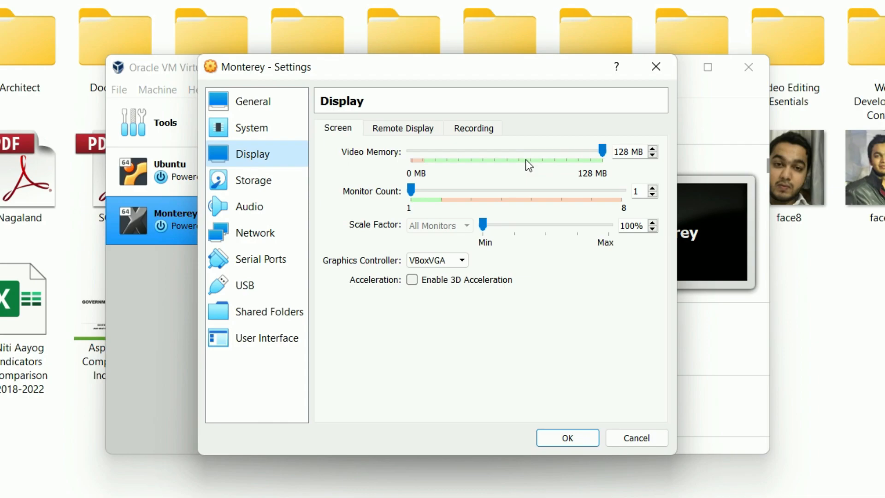
# Load macOS Monterey 12.5-21A5248p.iso into the empty optical drive in the storage settings.
pyautogui.click(281, 181)
pyautogui.click(400, 184)
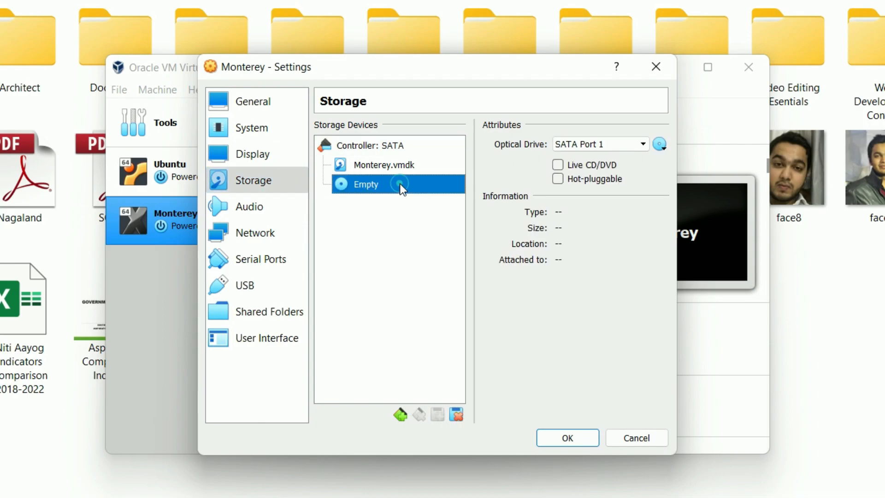
pyautogui.click(660, 146)
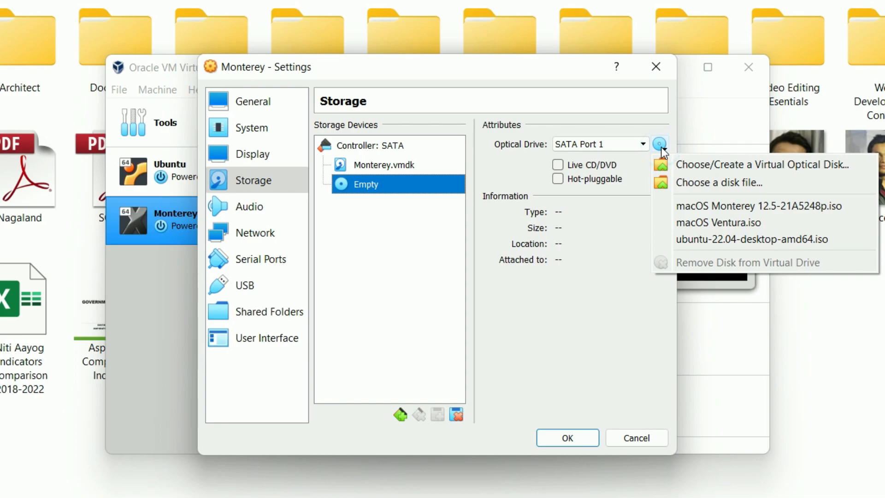
pyautogui.click(704, 206)
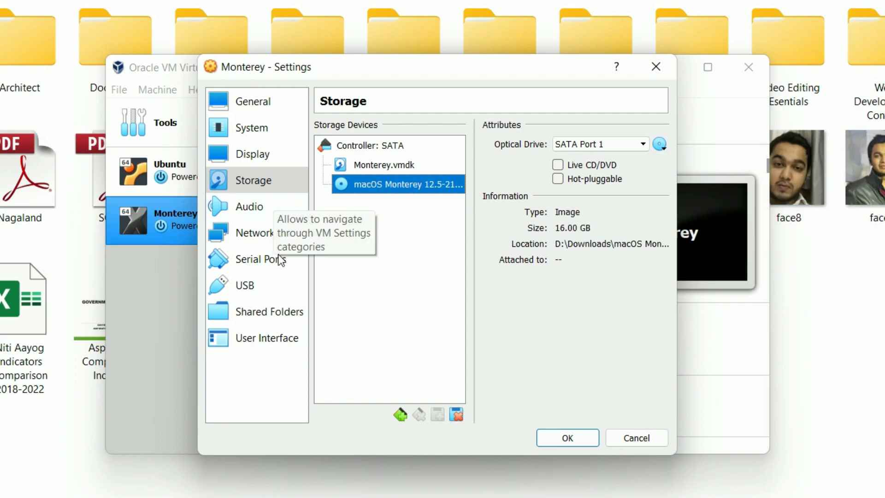
# Set the USB controller to USB 1.1 (OHCI) and save the Monterey machine's settings.
pyautogui.click(277, 286)
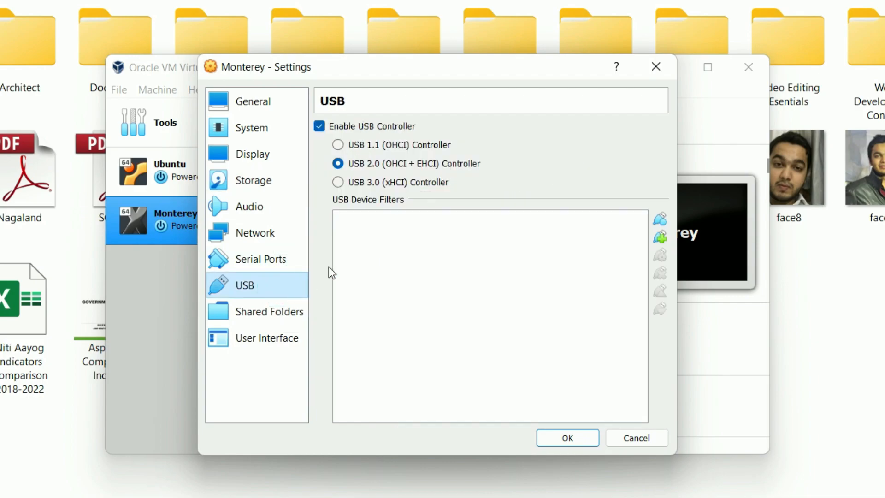
pyautogui.click(399, 145)
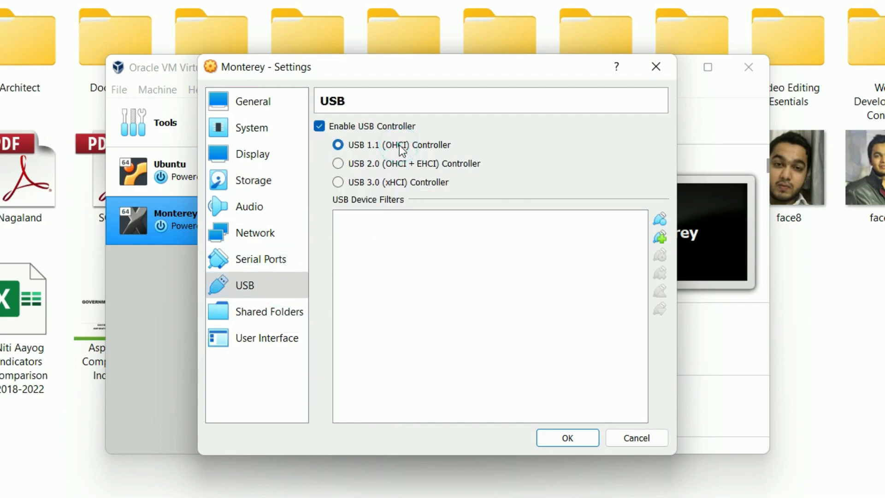
pyautogui.click(566, 439)
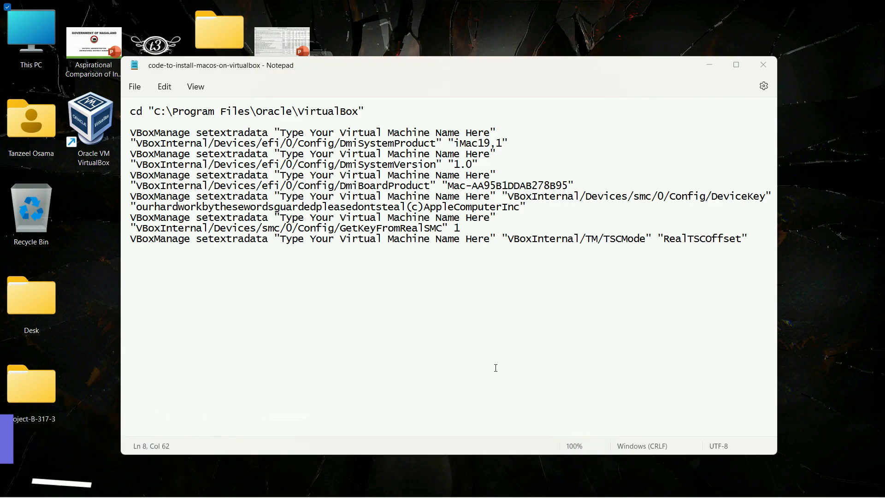
# Search Windows for cmd and run Command Prompt as administrator.
pyautogui.press('super')
pyautogui.write('cmd')
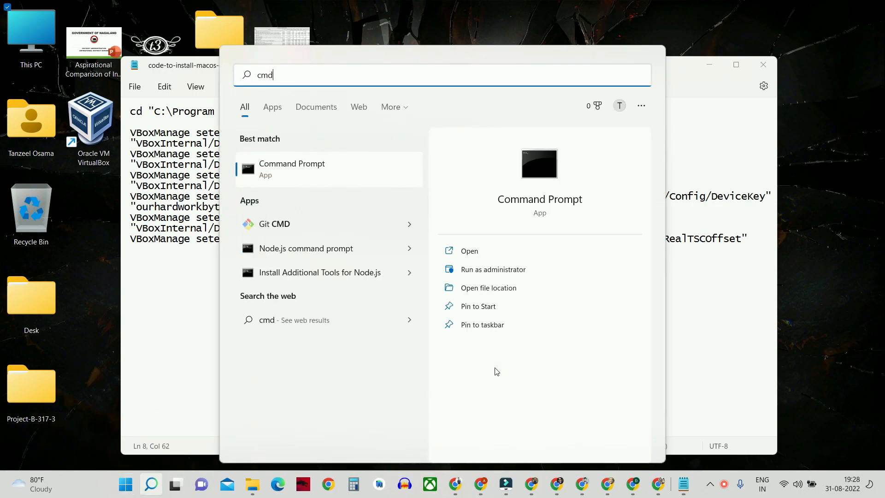
pyautogui.rightClick(314, 175)
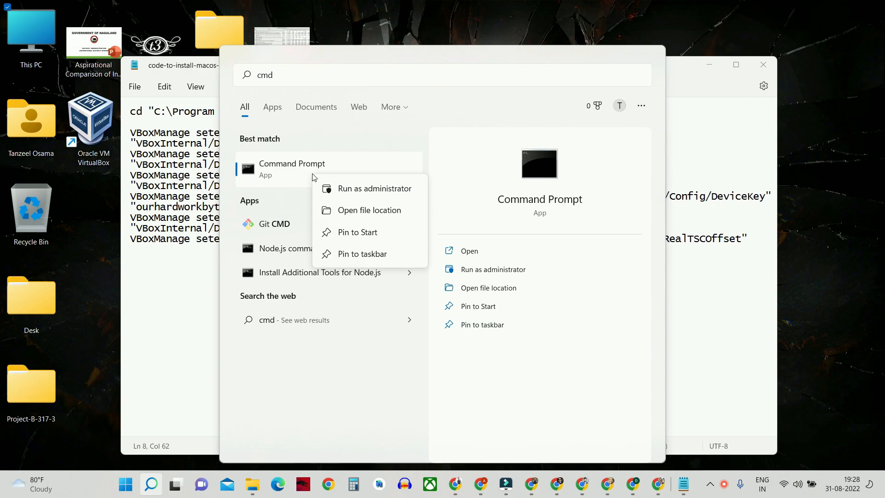
pyautogui.click(331, 191)
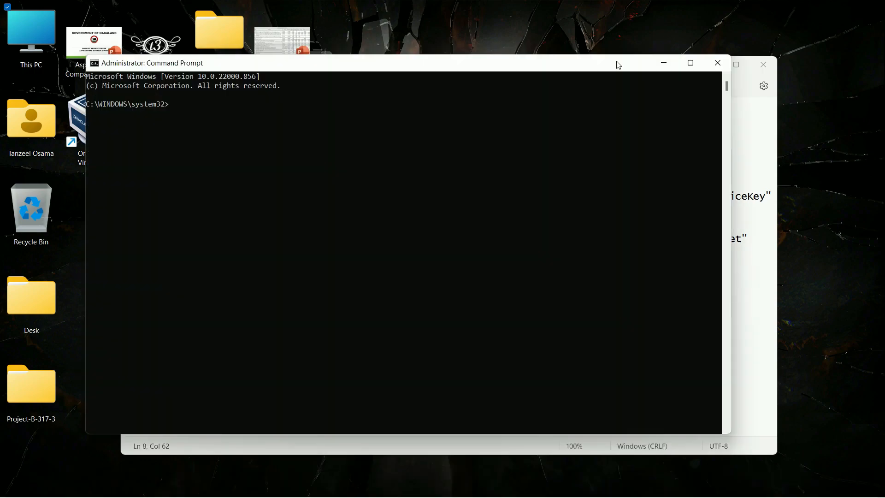
# Copy the placeholder text "Type Your Virtual Machine Name Here" from the first VBoxManage line in the code-to-install-macos-on-virtualbox Notepad file.
pyautogui.click(761, 212)
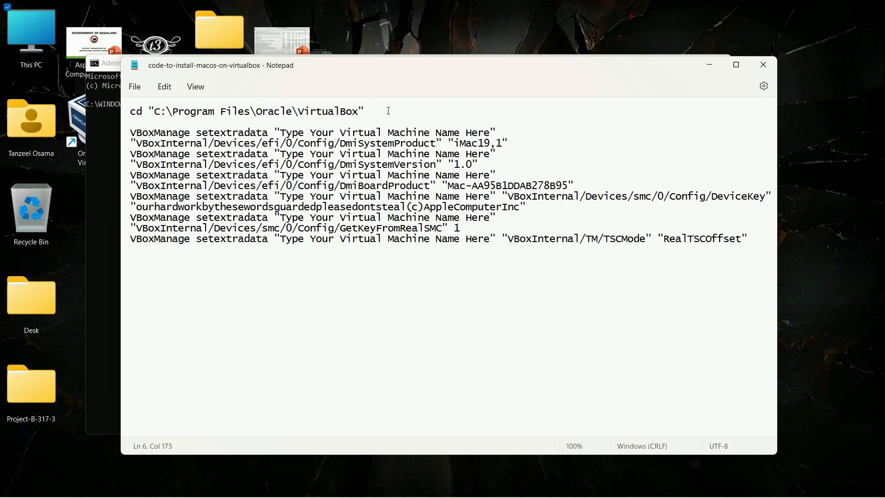
pyautogui.click(343, 111)
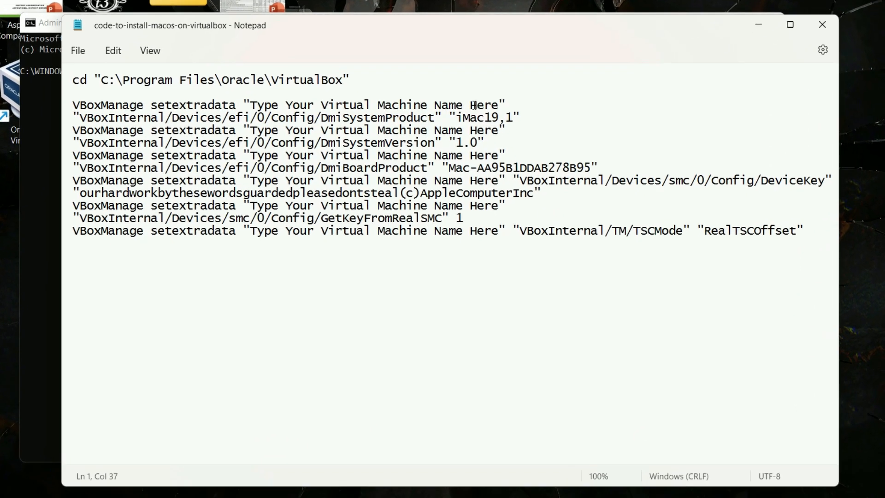
pyautogui.doubleClick(487, 133)
pyautogui.moveTo(450, 92); pyautogui.dragTo(245, 92)
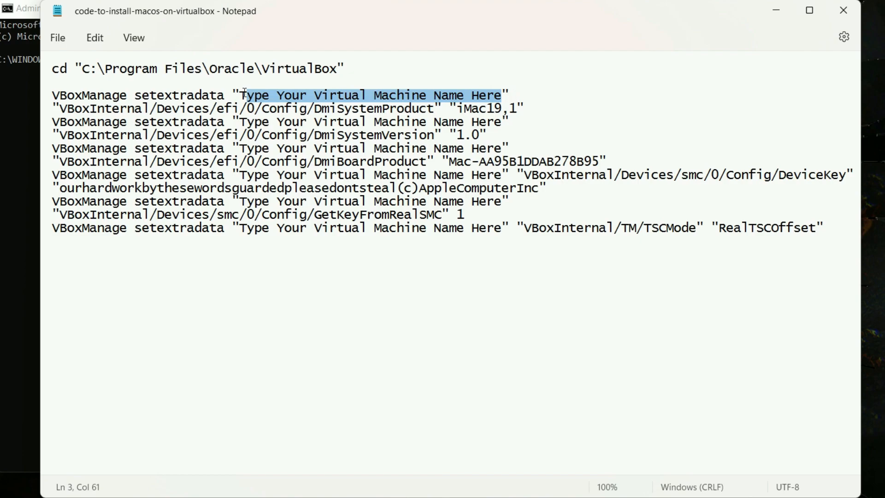
pyautogui.moveTo(244, 92); pyautogui.dragTo(243, 91)
pyautogui.rightClick(391, 91)
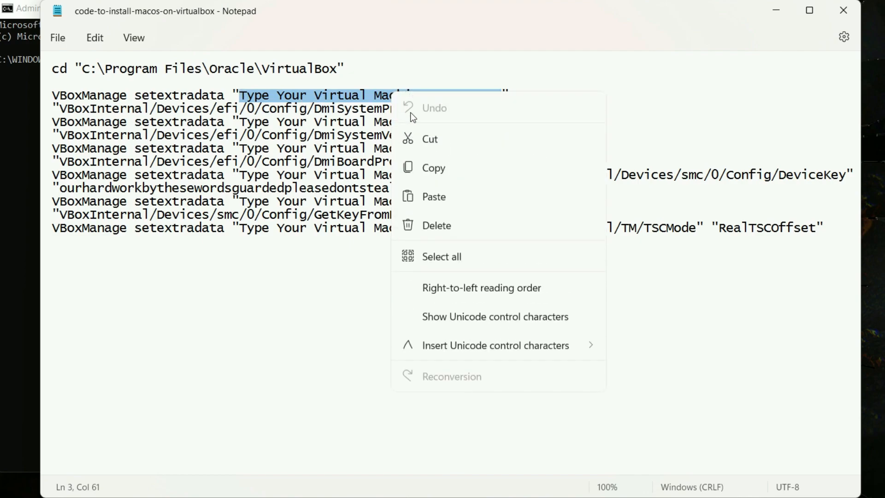
pyautogui.click(432, 171)
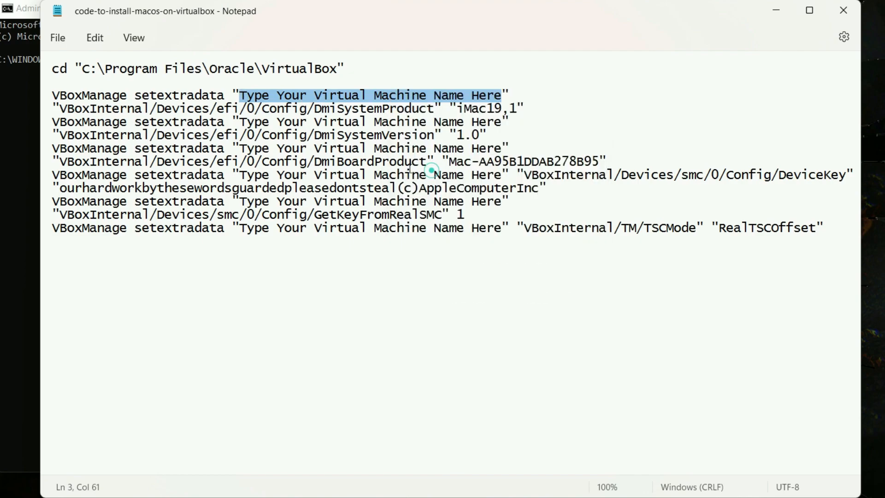
# Replace every "Type Your Virtual Machine Name Here" placeholder in the Notepad file with Monterey.
pyautogui.click(100, 44)
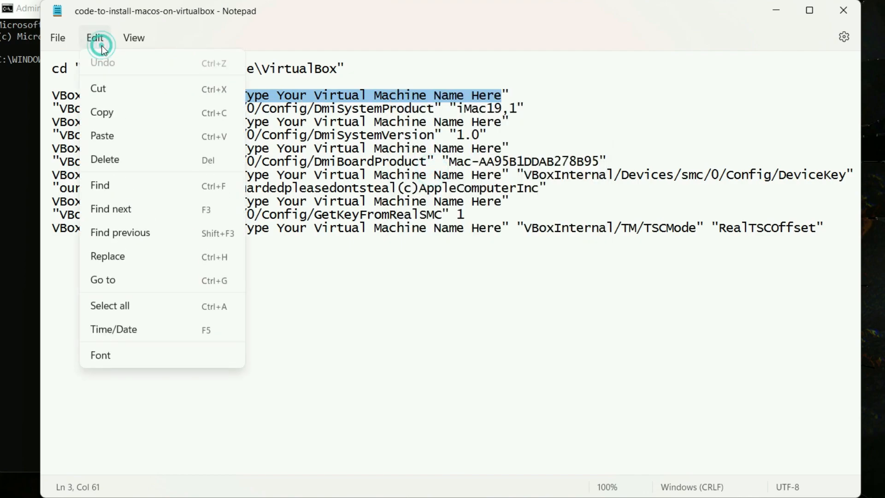
pyautogui.click(124, 255)
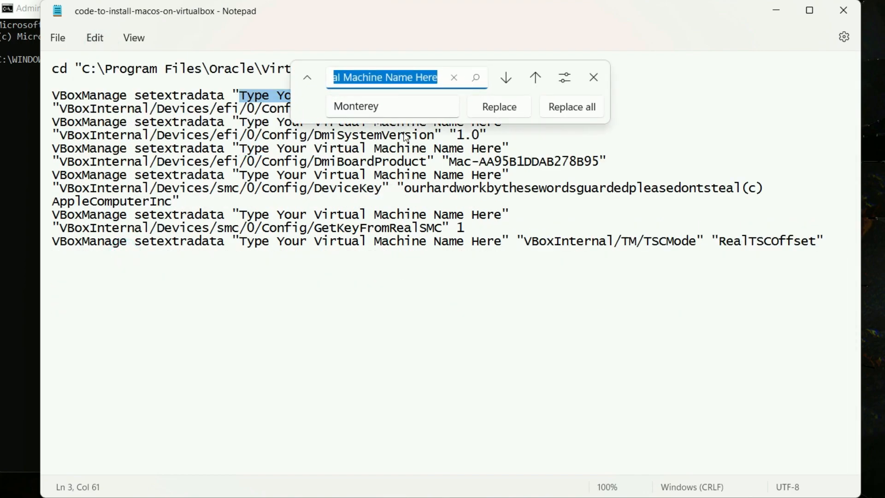
pyautogui.hotkey('ctrl', 'v')
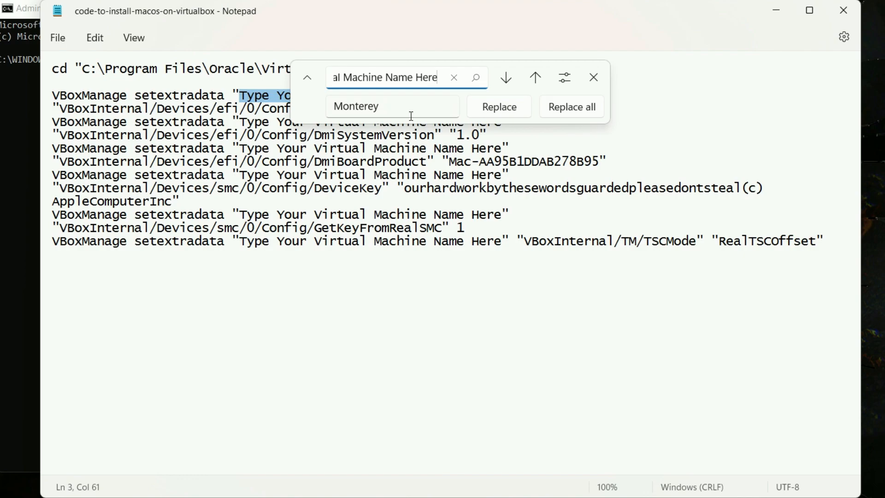
pyautogui.click(412, 109)
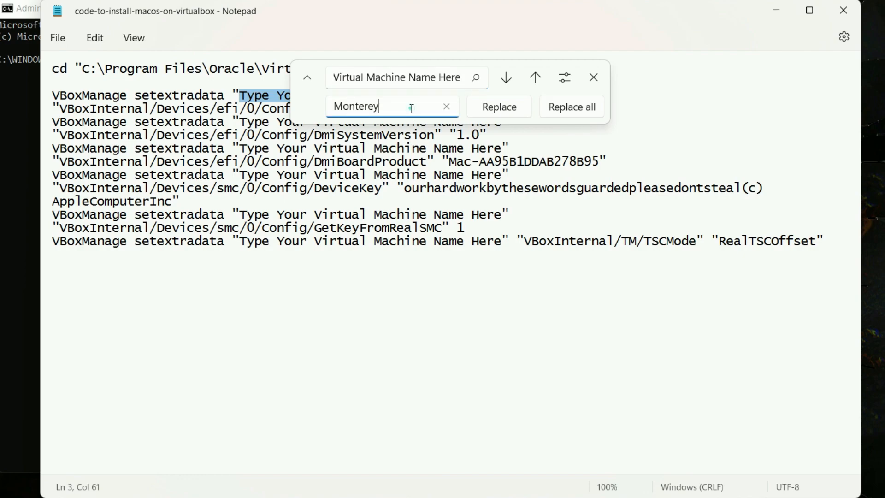
pyautogui.moveTo(387, 108); pyautogui.dragTo(316, 110)
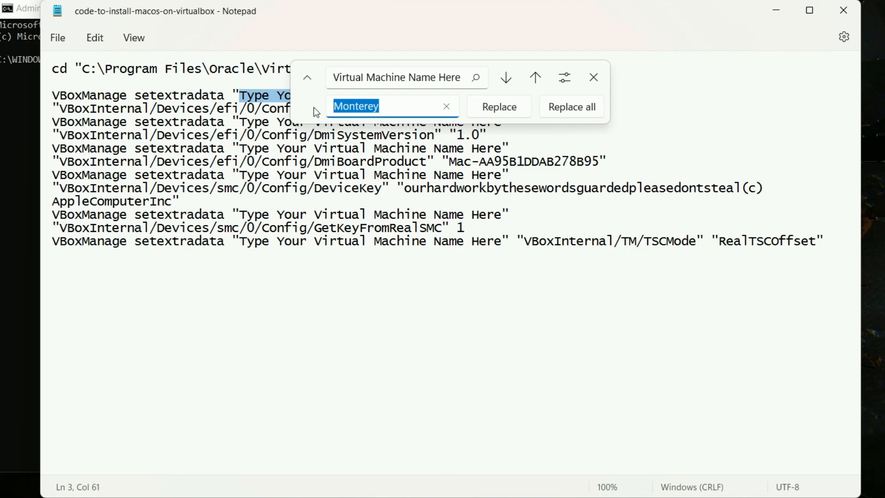
pyautogui.click(553, 107)
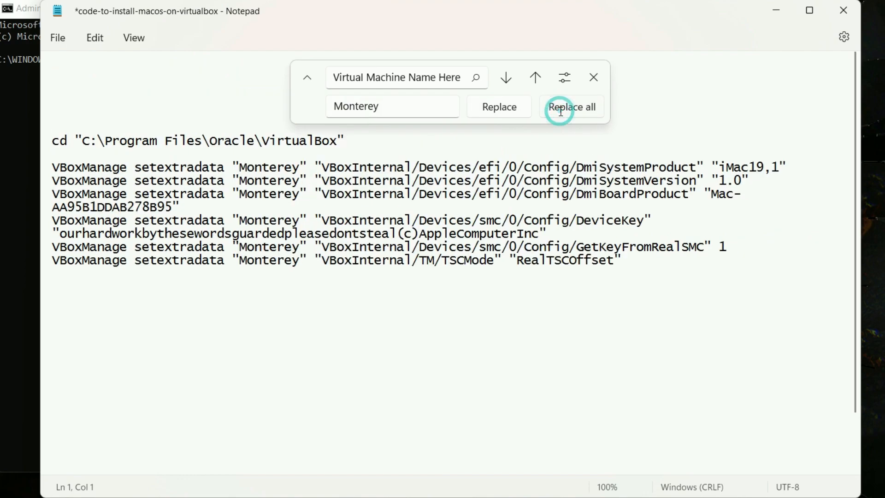
# Copy the command cd "C:\Program Files\Oracle\VirtualBox" from Notepad and run it in the administrator Command Prompt.
pyautogui.click(405, 155)
pyautogui.moveTo(371, 139); pyautogui.dragTo(30, 137)
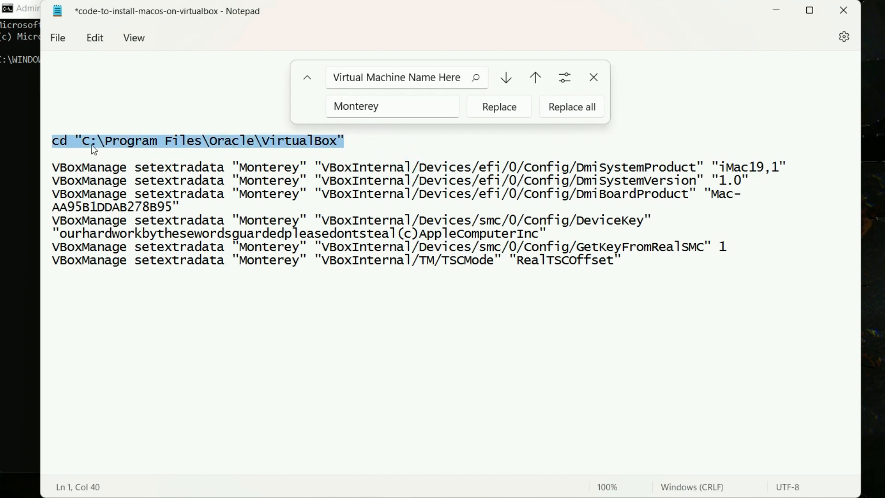
pyautogui.rightClick(116, 149)
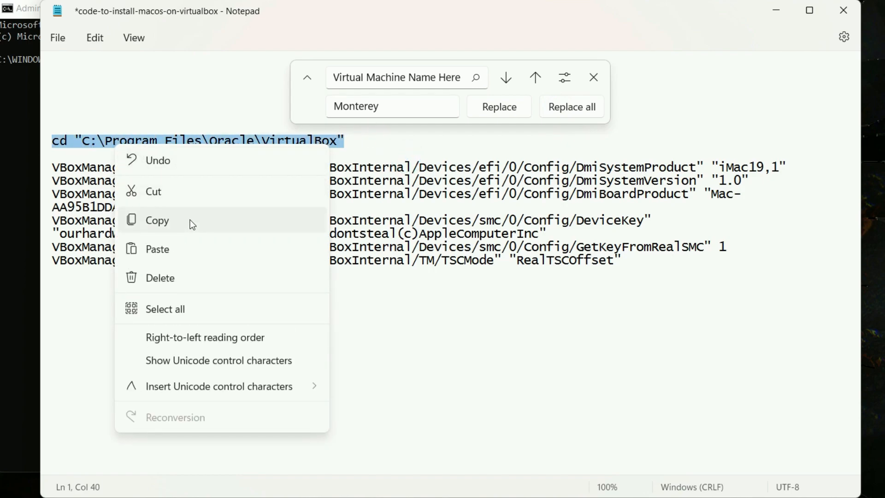
pyautogui.click(190, 220)
pyautogui.click(37, 153)
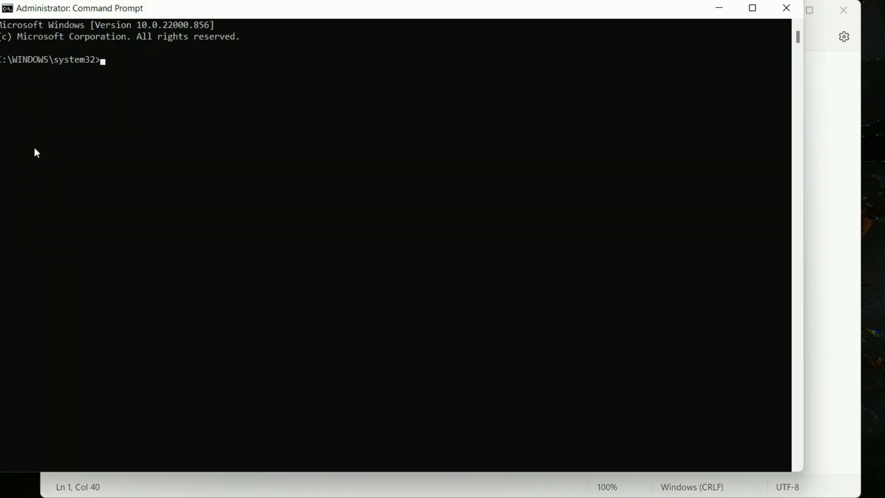
pyautogui.hotkey('ctrl', 'v')
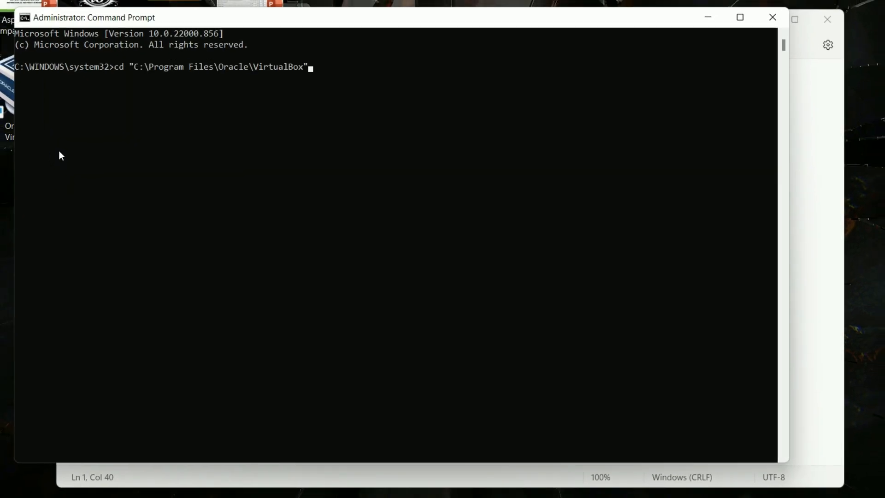
pyautogui.press('Return')
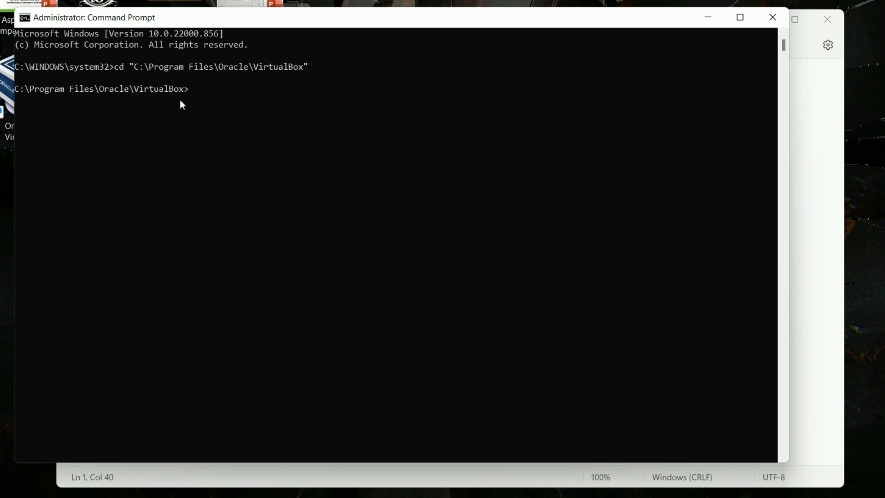
# Copy all the VBoxManage setextradata "Monterey" lines from Notepad and run them in Command Prompt.
pyautogui.click(798, 239)
pyautogui.moveTo(640, 259); pyautogui.dragTo(67, 170)
pyautogui.rightClick(102, 185)
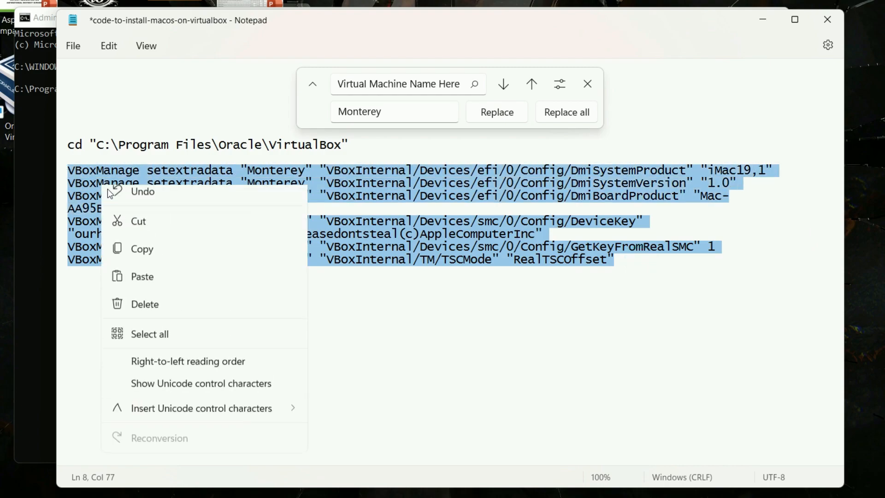
pyautogui.click(160, 257)
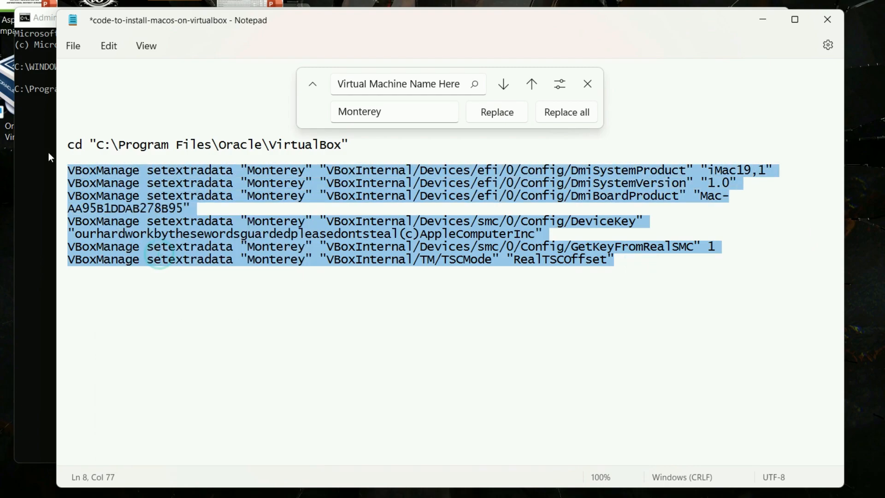
pyautogui.click(49, 155)
pyautogui.rightClick(49, 156)
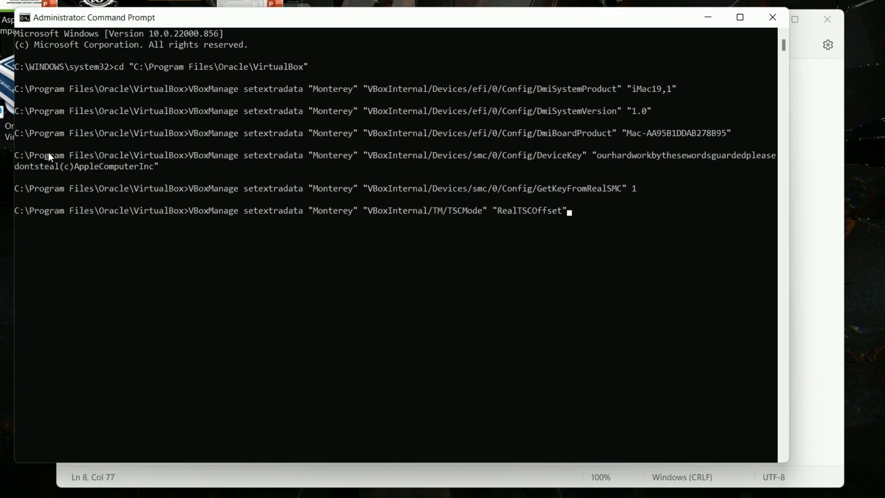
pyautogui.press('Return')
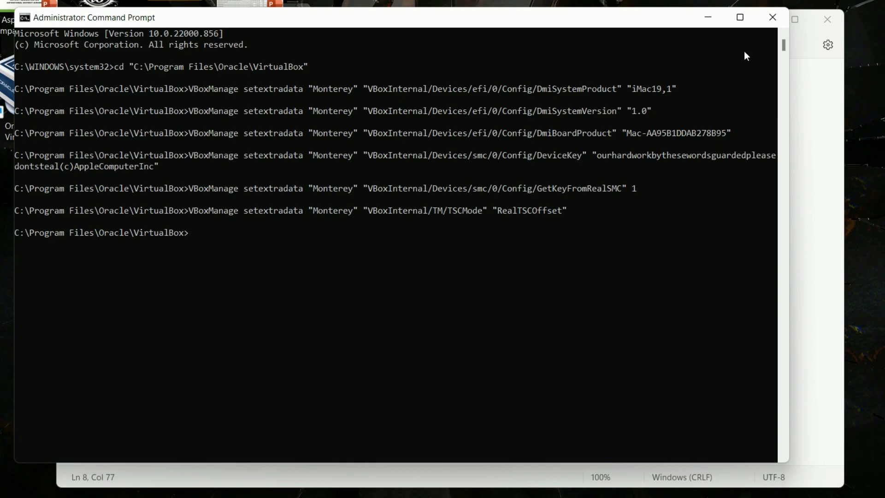
# Close Command Prompt and Notepad, and start the Monterey virtual machine in VirtualBox Manager.
pyautogui.click(772, 22)
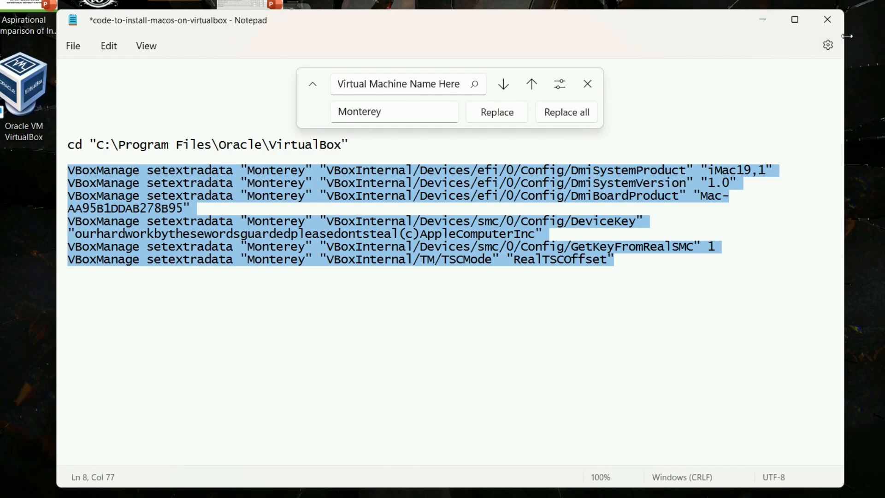
pyautogui.click(835, 26)
pyautogui.click(461, 296)
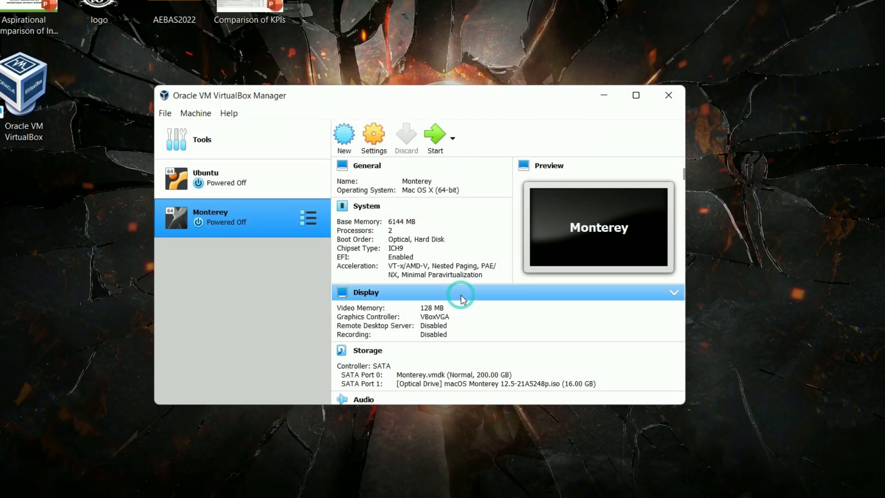
pyautogui.click(440, 147)
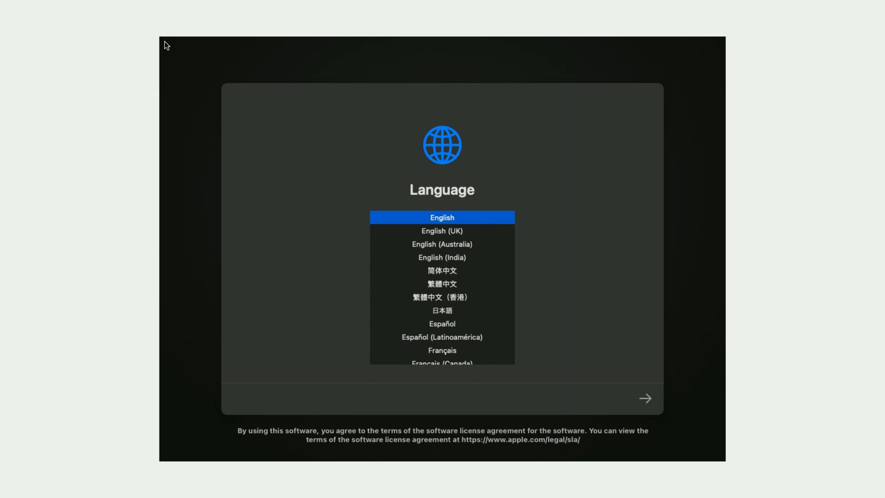
# Accept English as the installer language and open Disk Utility from the macOS Recovery options.
pyautogui.click(646, 399)
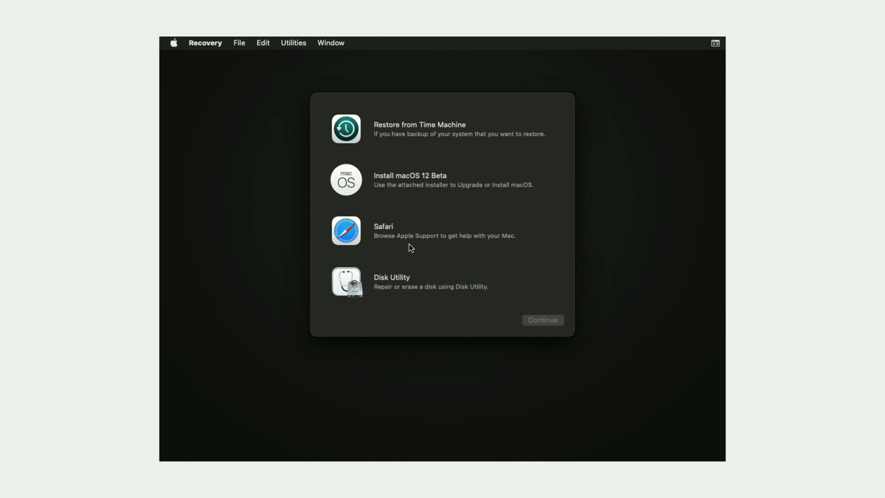
pyautogui.click(425, 286)
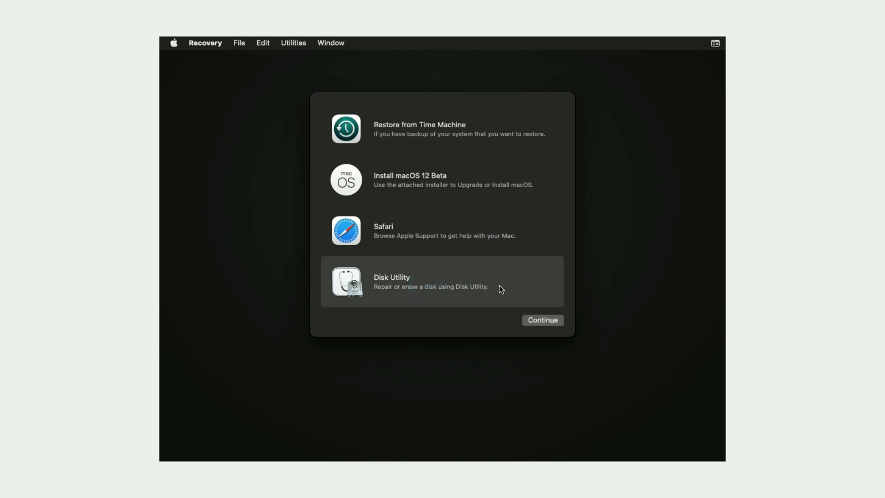
pyautogui.click(535, 325)
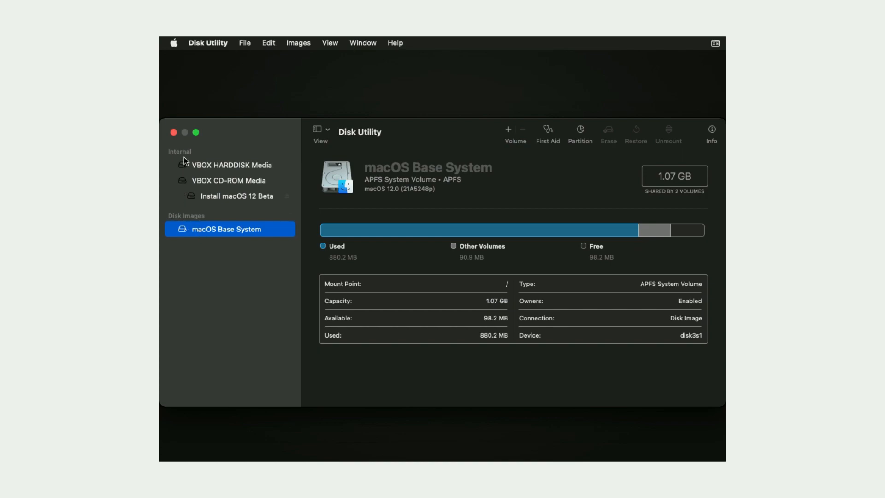
# Erase VBOX HARDDISK Media with the name macOS, format APFS and scheme GUID Partition Map, and close Disk Utility.
pyautogui.click(259, 170)
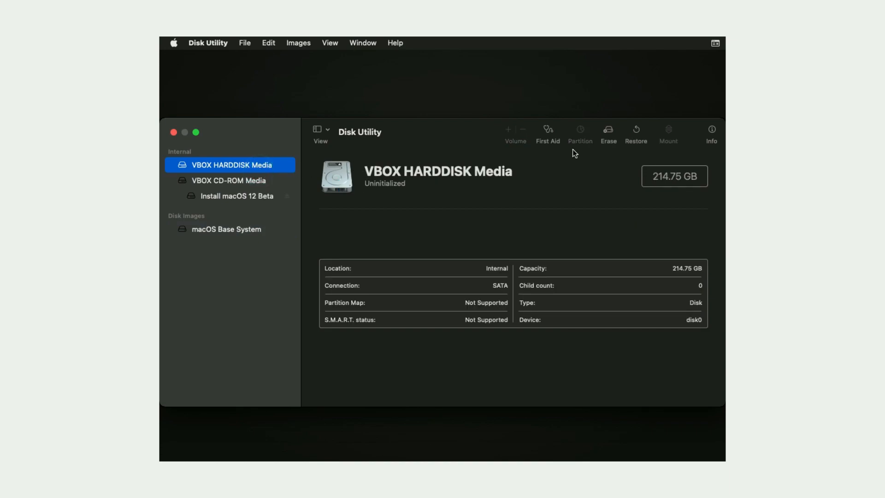
pyautogui.click(612, 132)
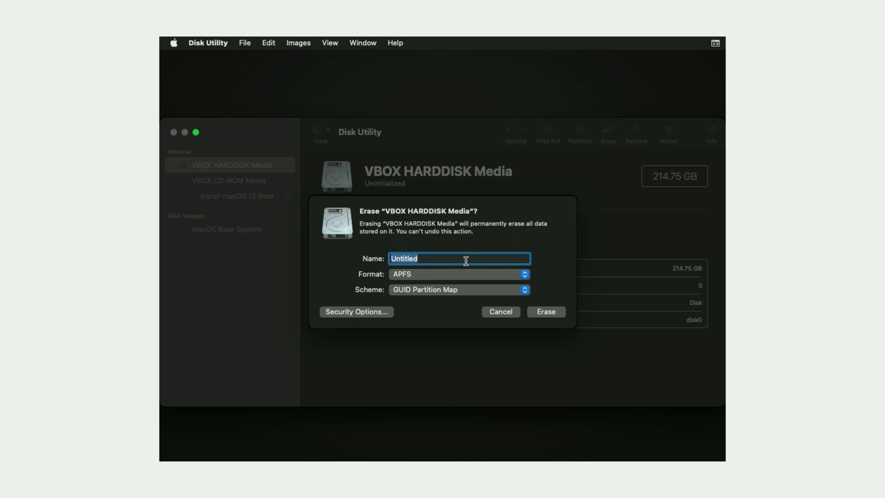
pyautogui.write('macOS')
pyautogui.click(557, 318)
pyautogui.click(551, 316)
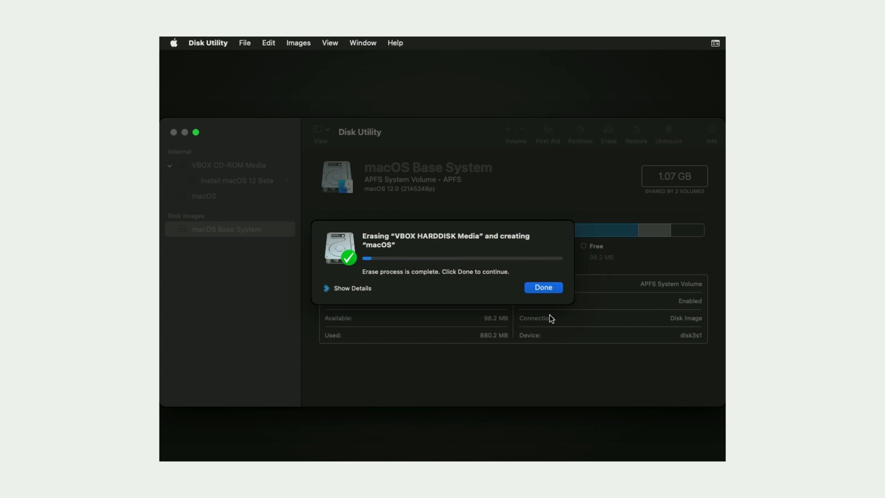
pyautogui.click(543, 288)
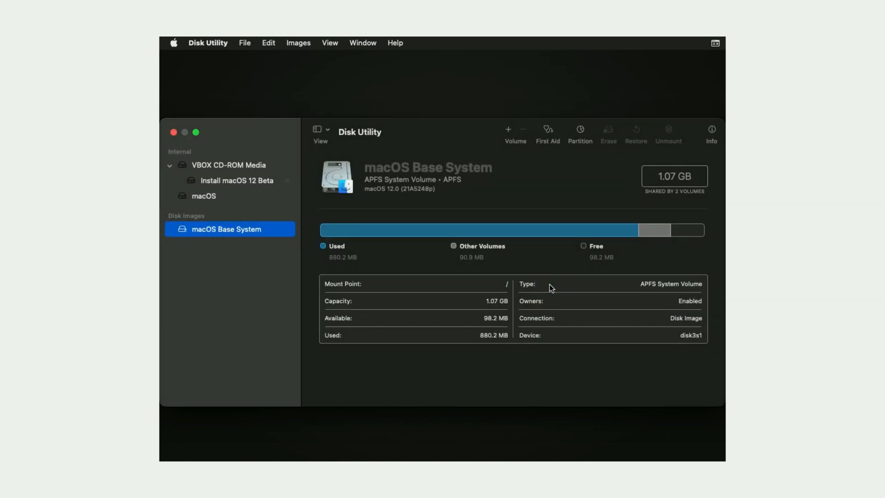
pyautogui.click(173, 132)
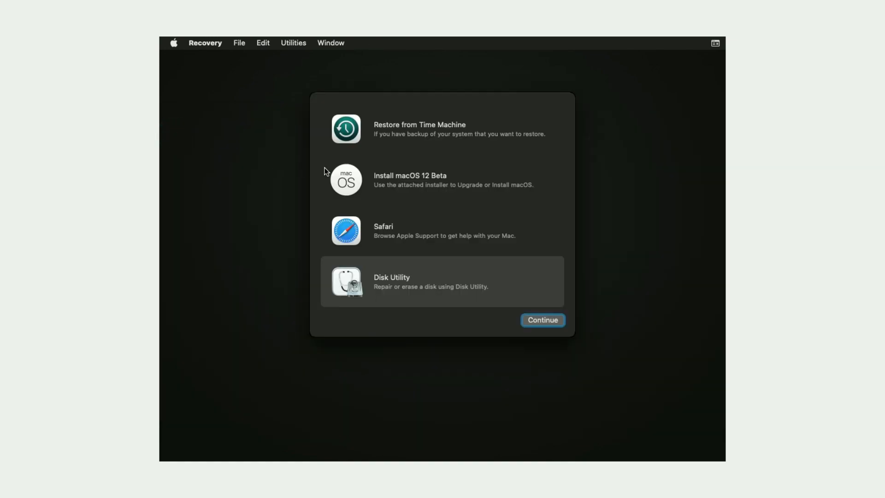
# Launch the macOS 12 Beta installer, agree to its licence, and start the installation on the macOS disk.
pyautogui.click(448, 183)
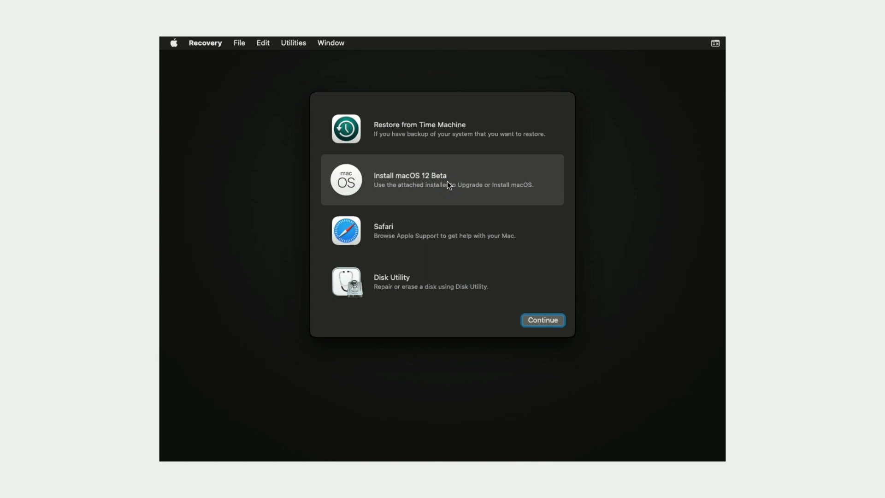
pyautogui.click(541, 324)
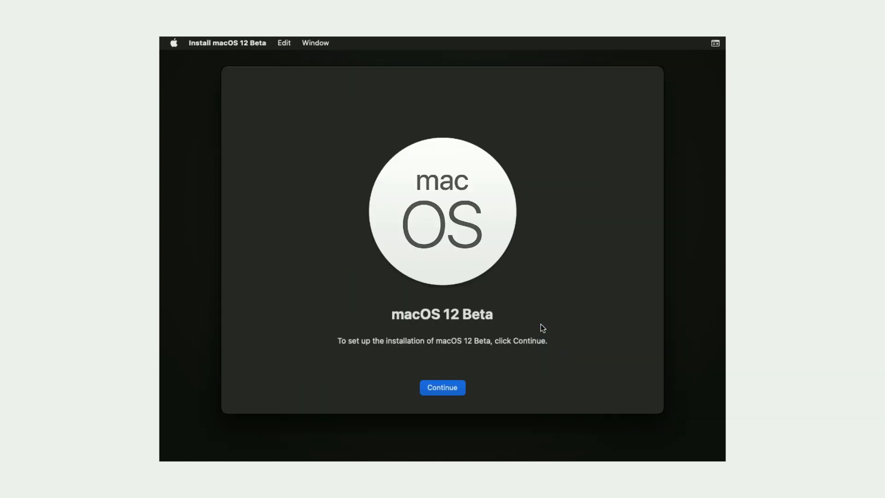
pyautogui.click(447, 388)
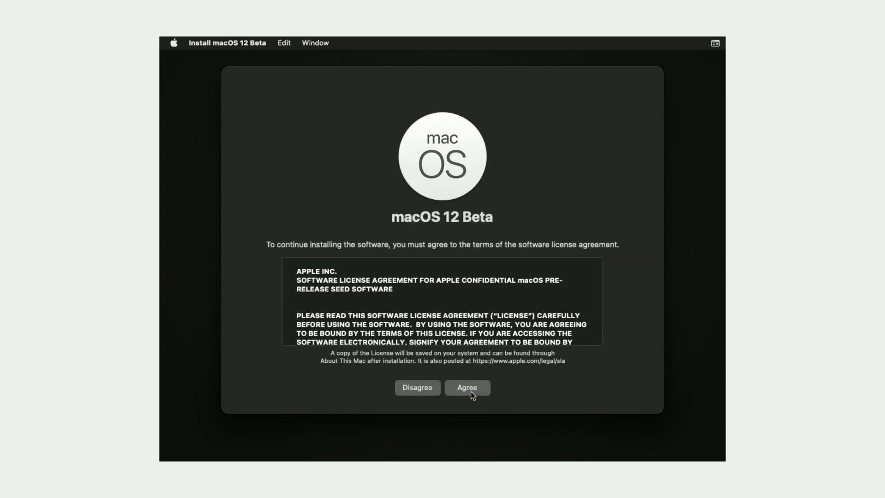
pyautogui.click(471, 393)
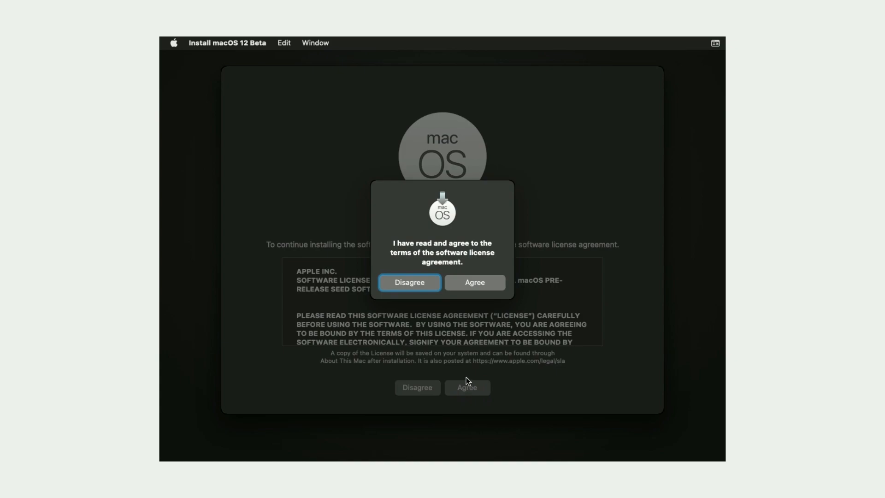
pyautogui.click(470, 283)
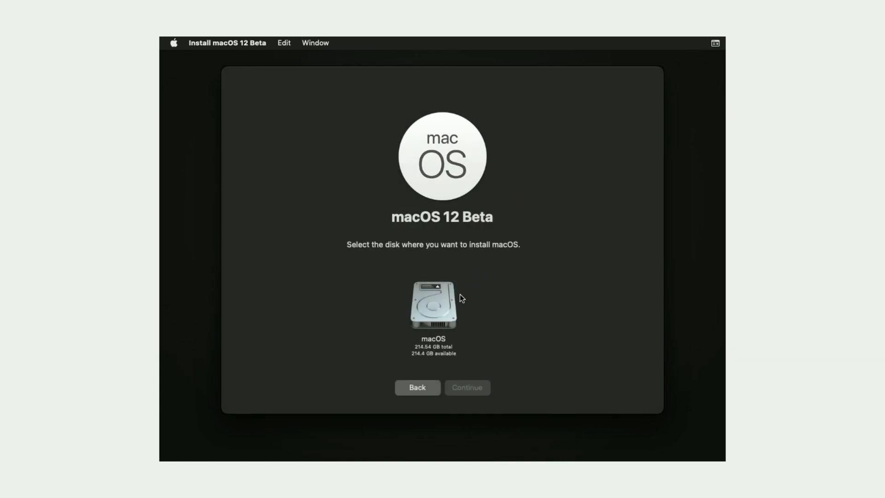
pyautogui.click(435, 305)
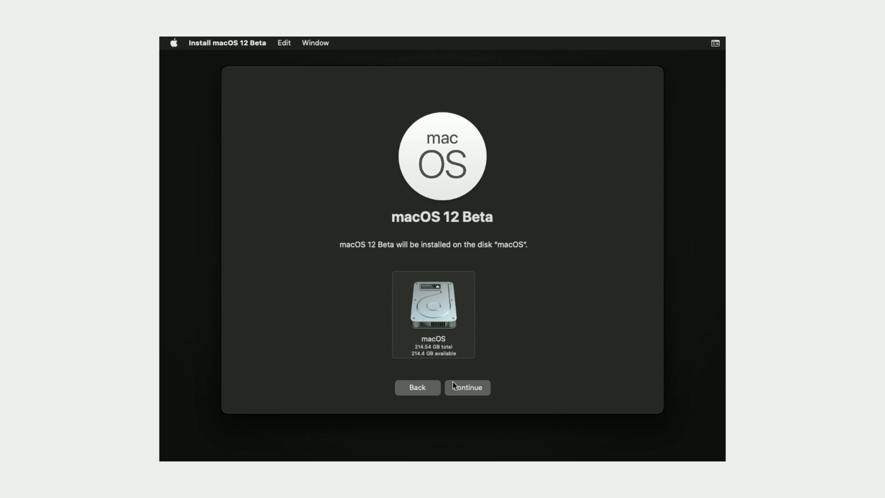
pyautogui.click(465, 389)
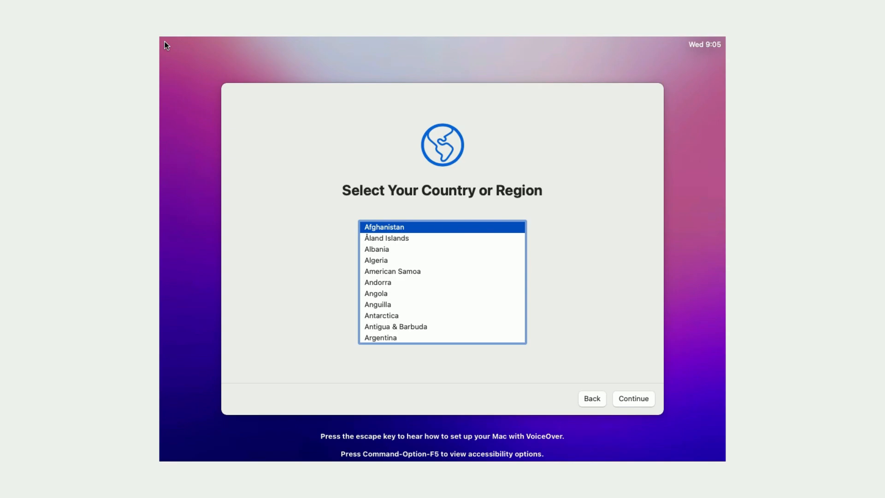
# Choose India as the country or region and accept its suggested written and spoken languages.
pyautogui.scroll(-1, 403, 304)
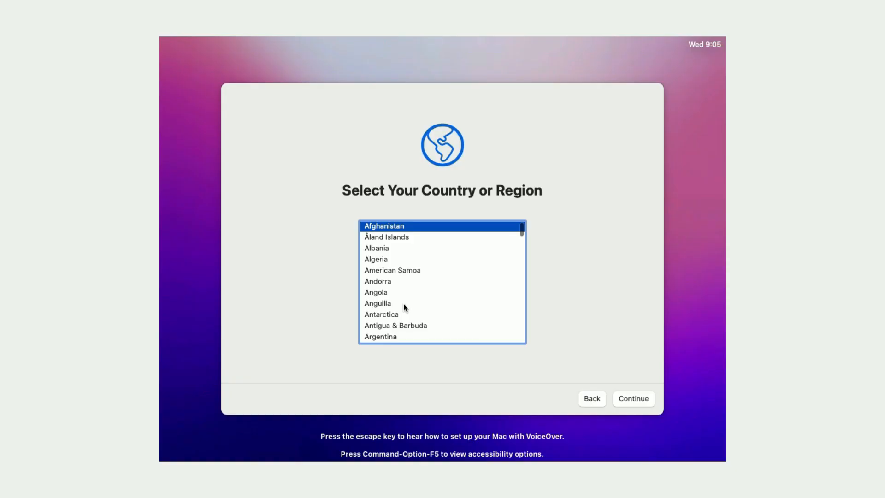
pyautogui.scroll(-10, 385, 312)
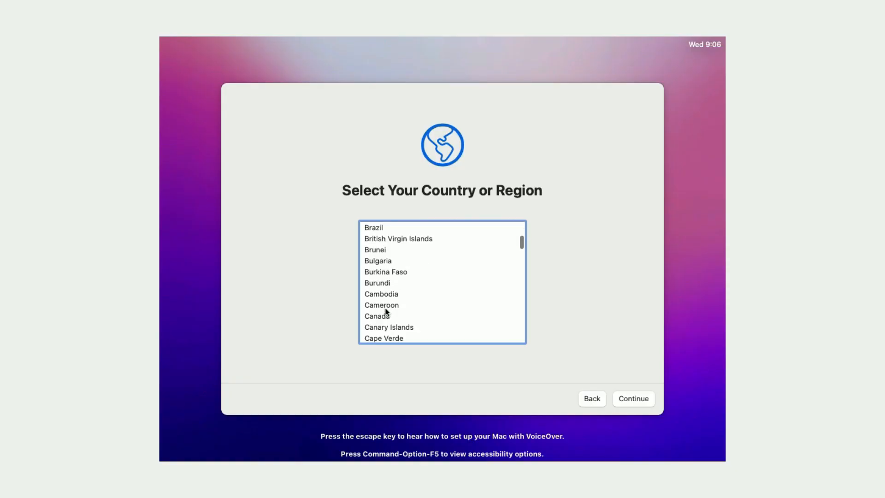
pyautogui.scroll(-5, 385, 312)
pyautogui.scroll(-3, 385, 311)
pyautogui.scroll(-15, 386, 311)
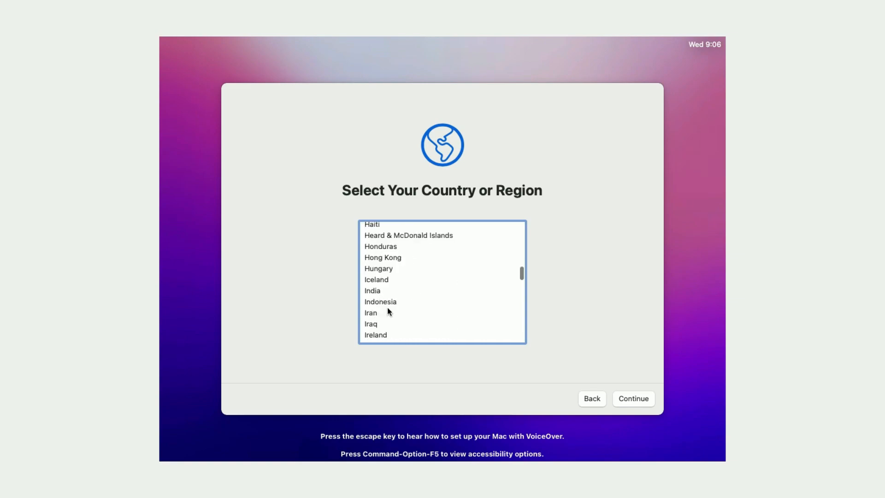
pyautogui.click(374, 292)
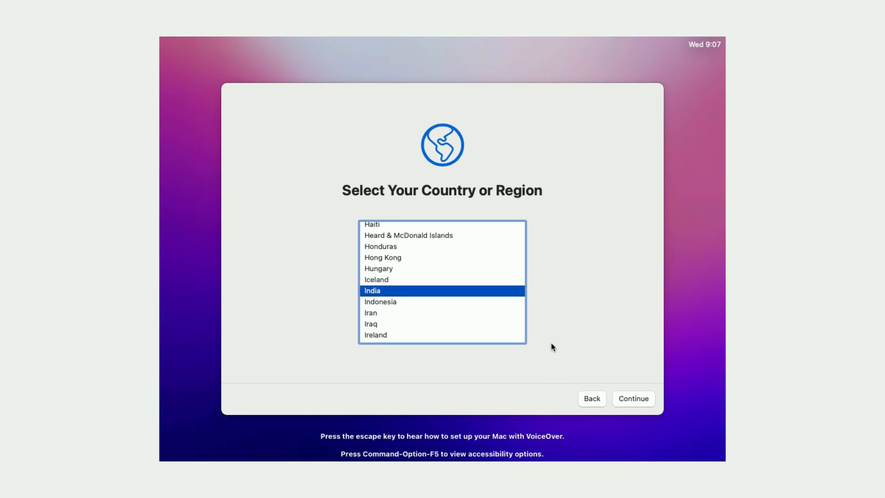
pyautogui.click(640, 403)
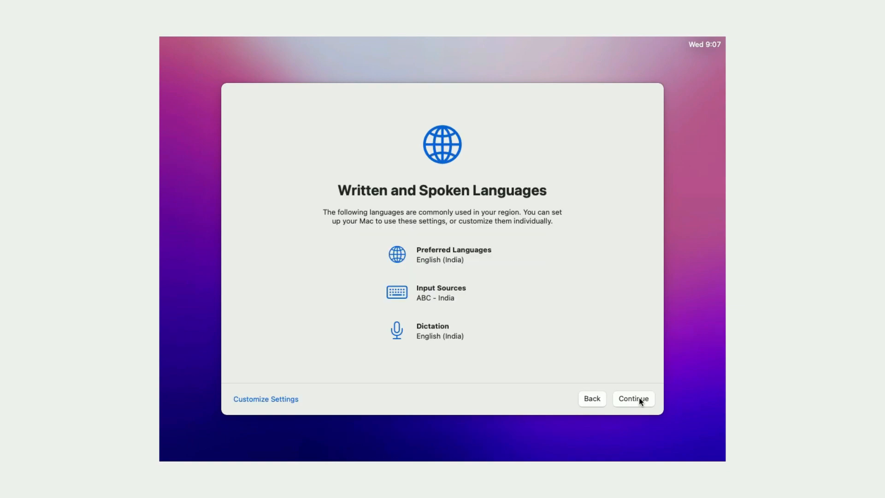
pyautogui.click(639, 398)
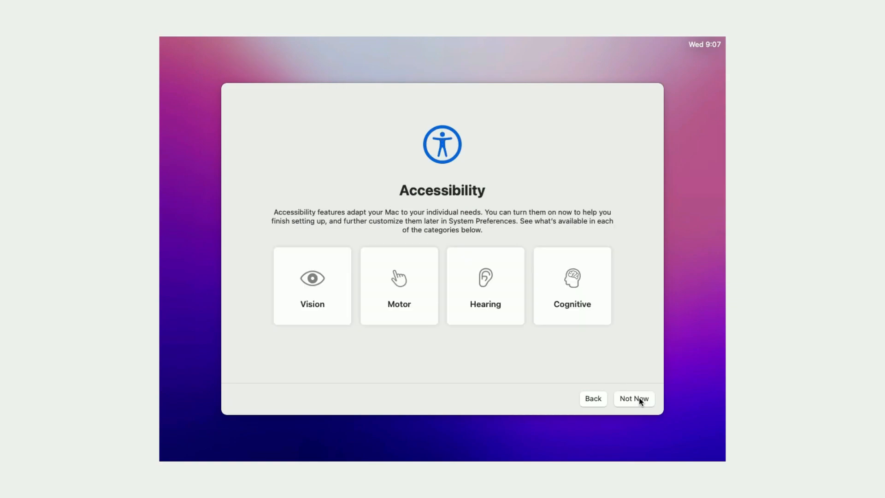
# Skip Accessibility, Migration Assistant and Apple ID sign-in during setup, and agree to the Terms and Conditions.
pyautogui.click(638, 398)
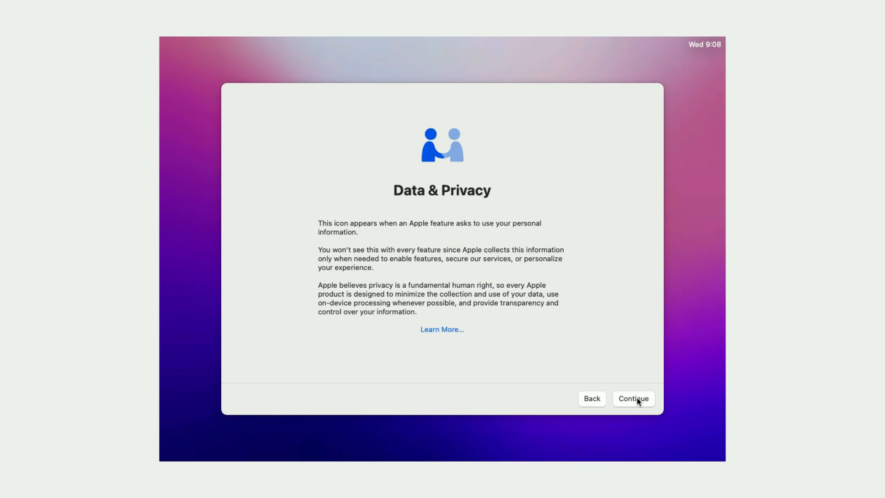
pyautogui.click(637, 398)
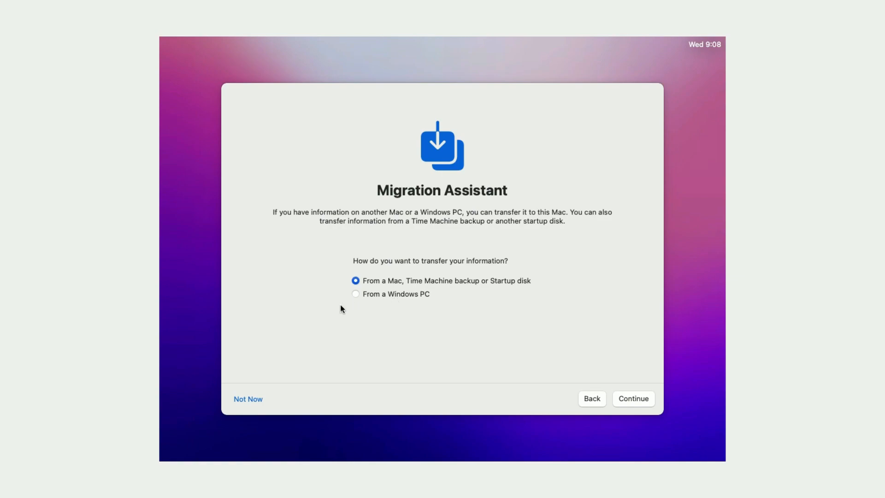
pyautogui.click(250, 400)
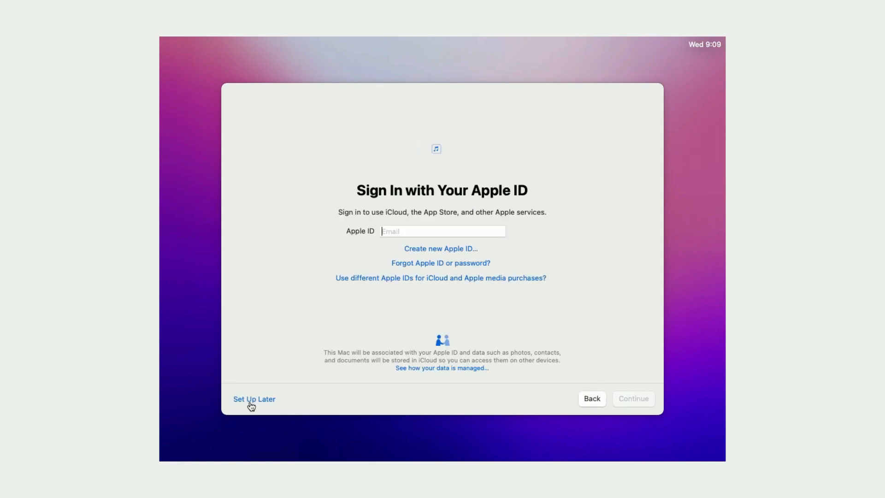
pyautogui.click(252, 400)
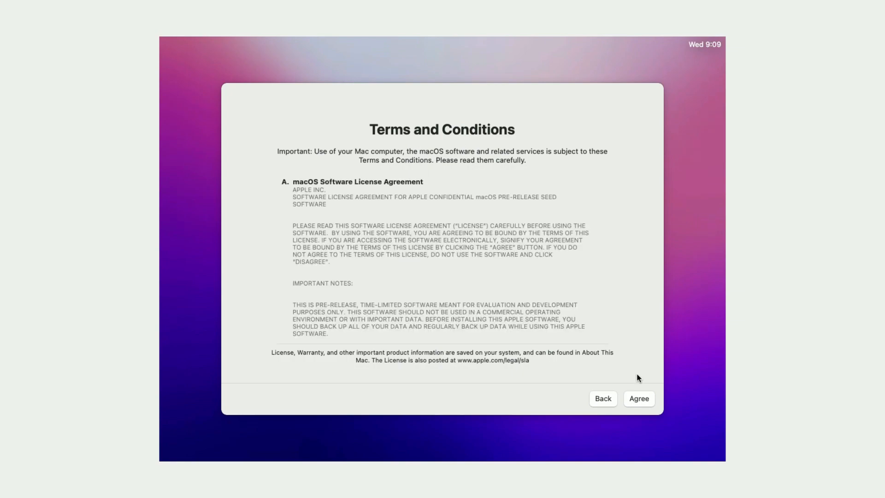
pyautogui.click(638, 399)
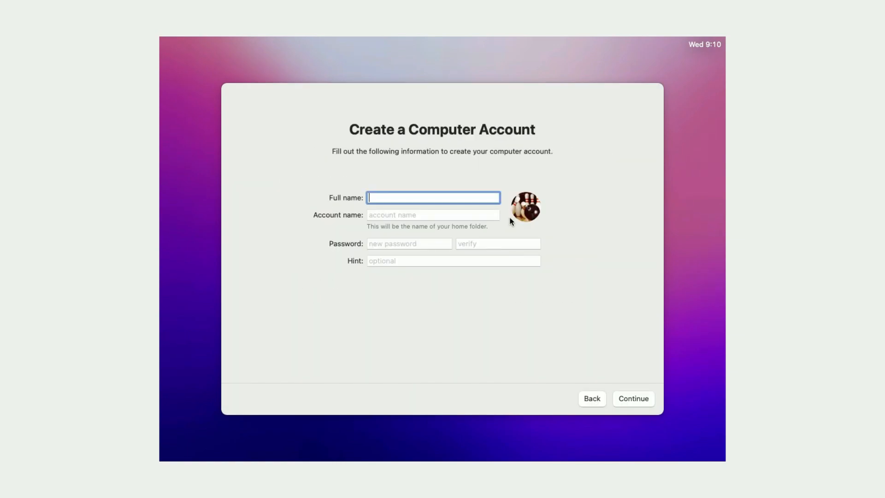
# Create the computer account with the user's full name, the account password entered and verified, and the hint 6.
pyautogui.click(446, 197)
pyautogui.write('Tanzeel Osama')
pyautogui.press('Tab')
pyautogui.press('Tab')
pyautogui.write('••••••')
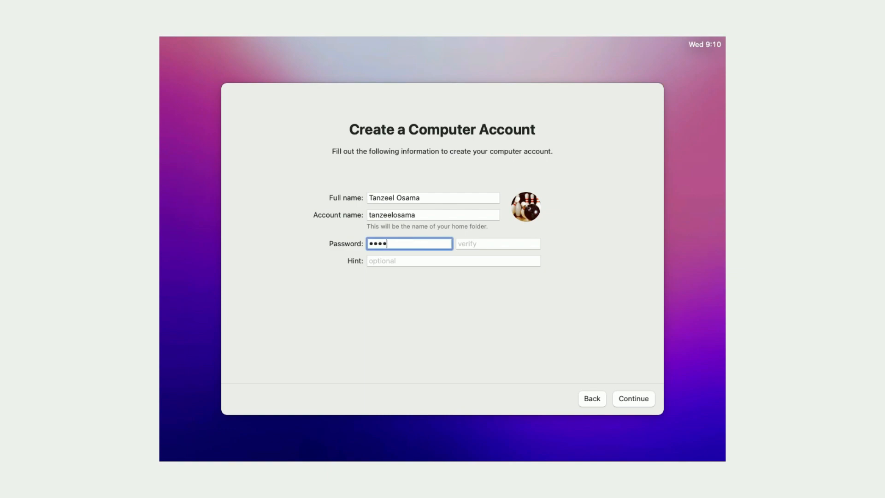
pyautogui.write('••••••')
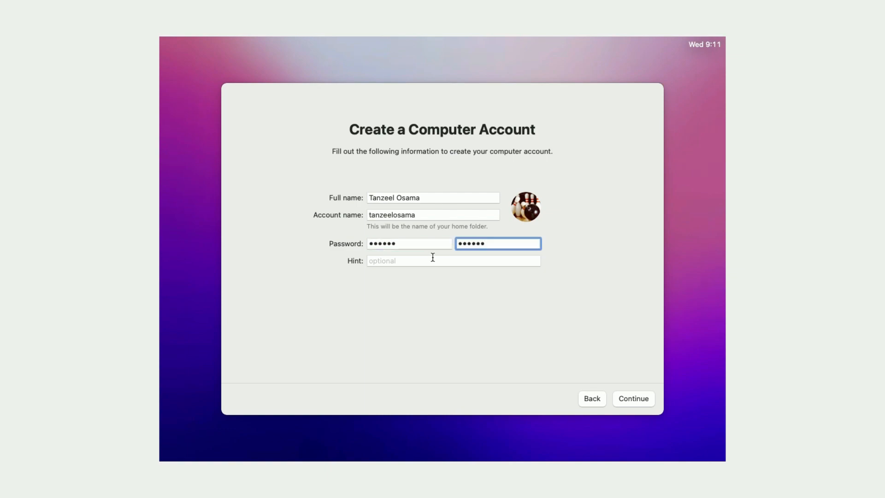
pyautogui.click(433, 258)
pyautogui.write('6')
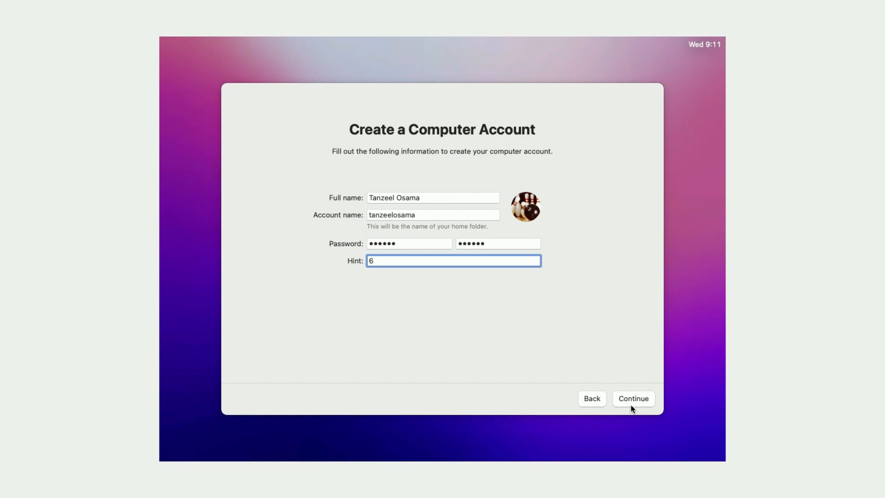
pyautogui.click(632, 401)
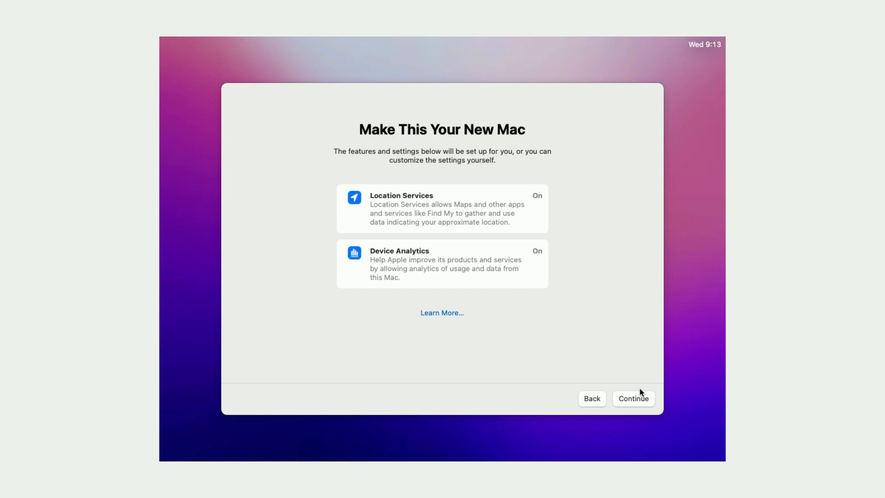
# Finish the setup preferences, accepting the default location, analytics and Screen Time settings, disabling Ask Siri, and keeping the Light look.
pyautogui.click(634, 400)
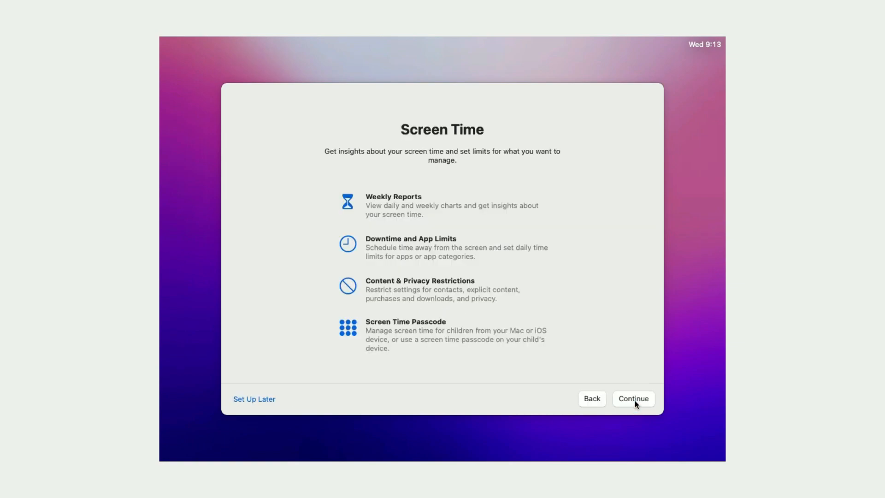
pyautogui.click(635, 403)
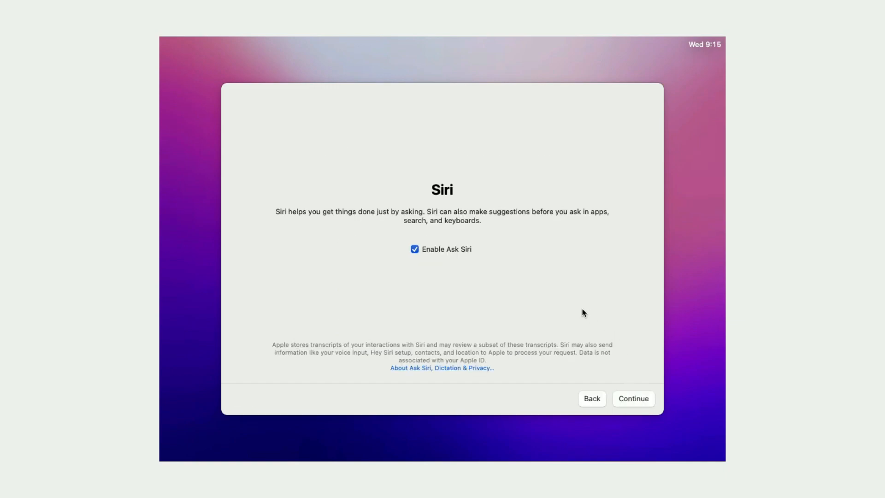
pyautogui.click(446, 249)
pyautogui.click(636, 402)
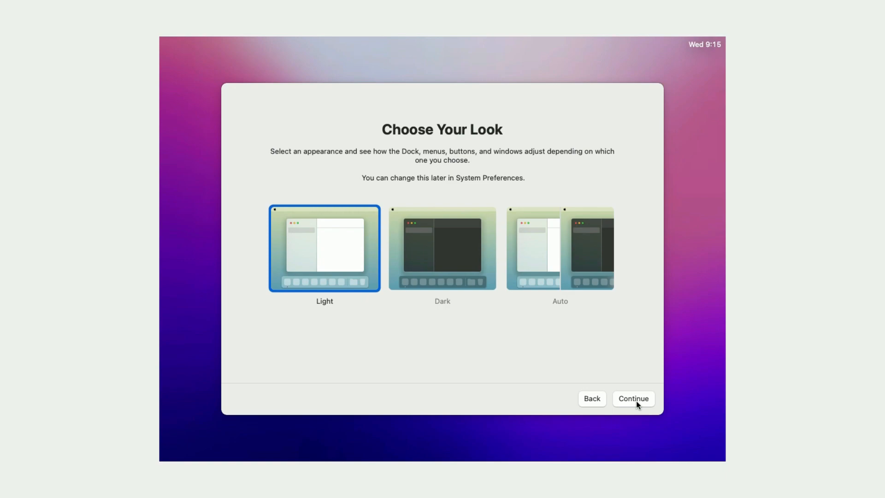
pyautogui.click(636, 402)
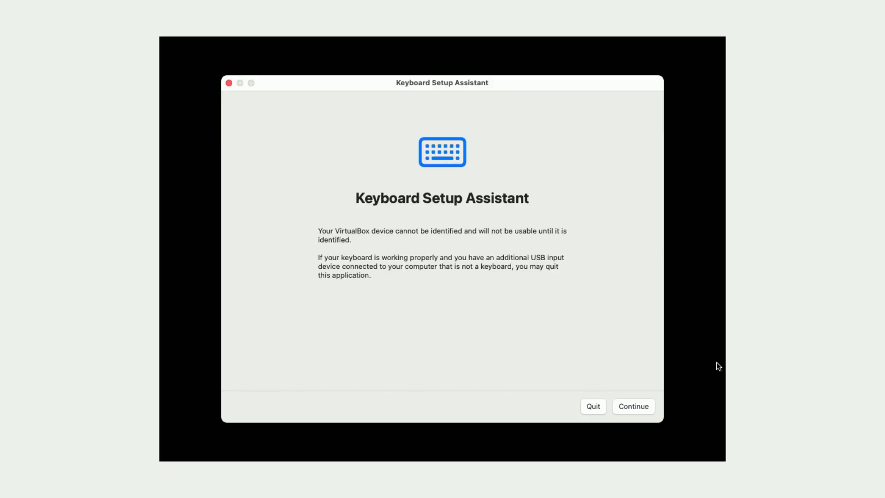
# Identify the keyboard in Keyboard Setup Assistant using the keys beside both Shift keys, and accept the ANSI type.
pyautogui.click(642, 406)
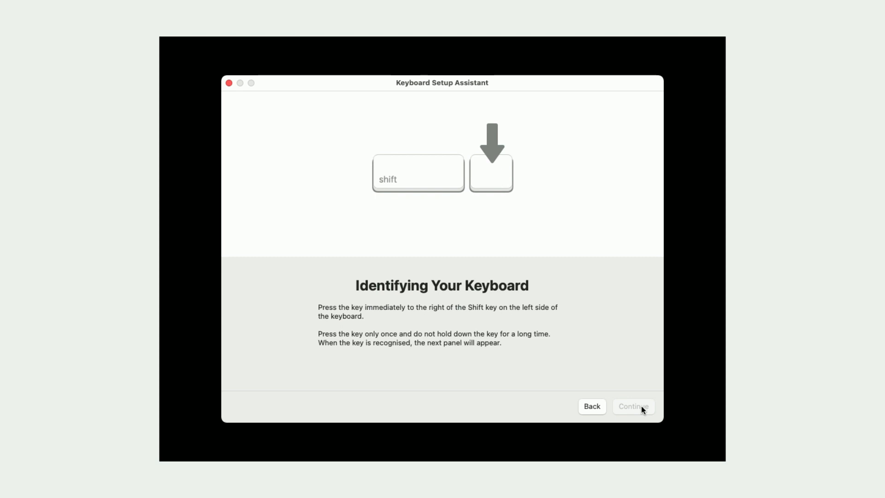
pyautogui.press('z')
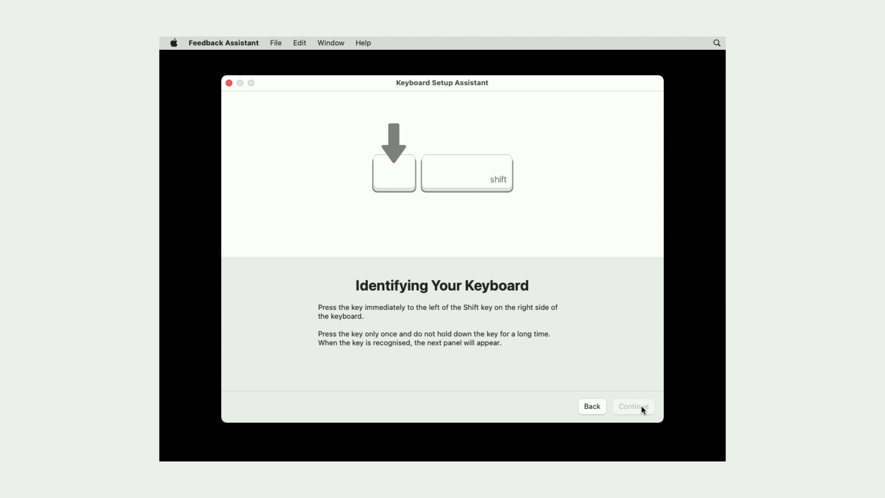
pyautogui.press('/')
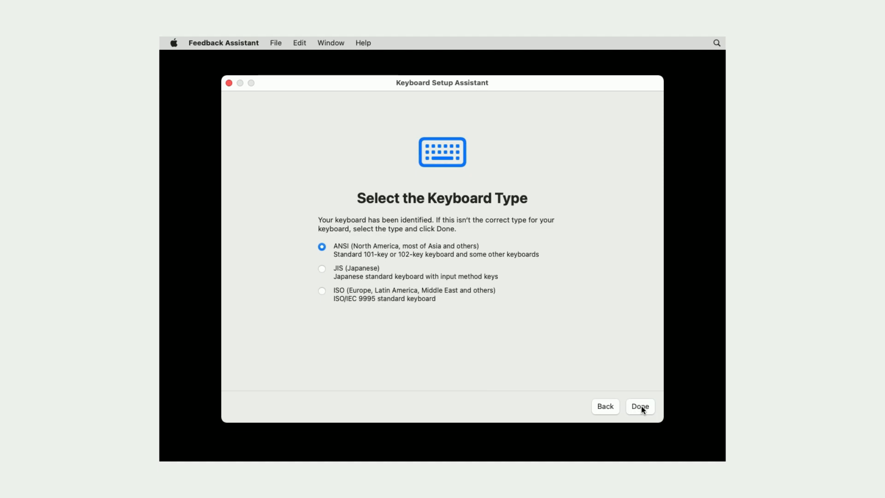
pyautogui.click(642, 407)
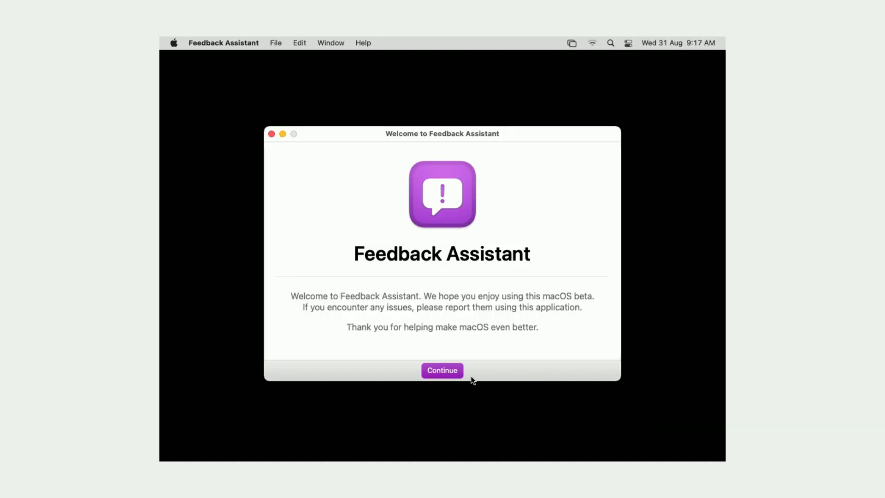
# Accept the Feedback Assistant licence agreement and close its window without signing in.
pyautogui.click(447, 372)
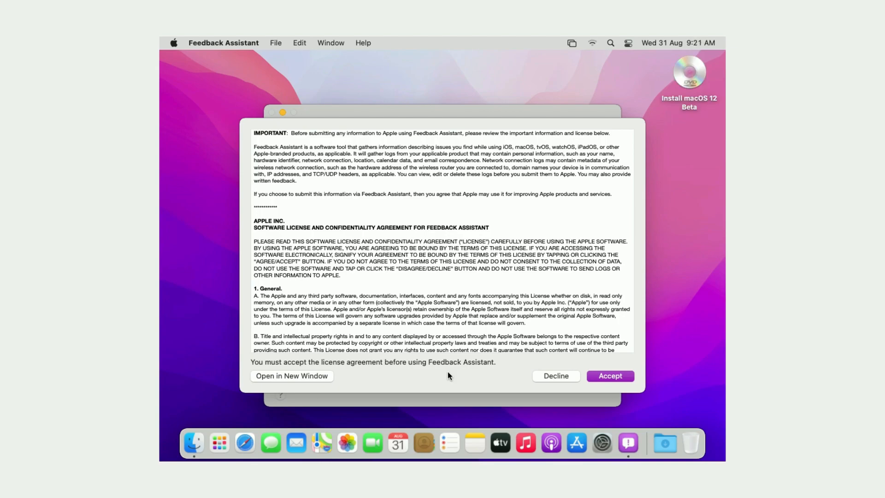
pyautogui.click(606, 376)
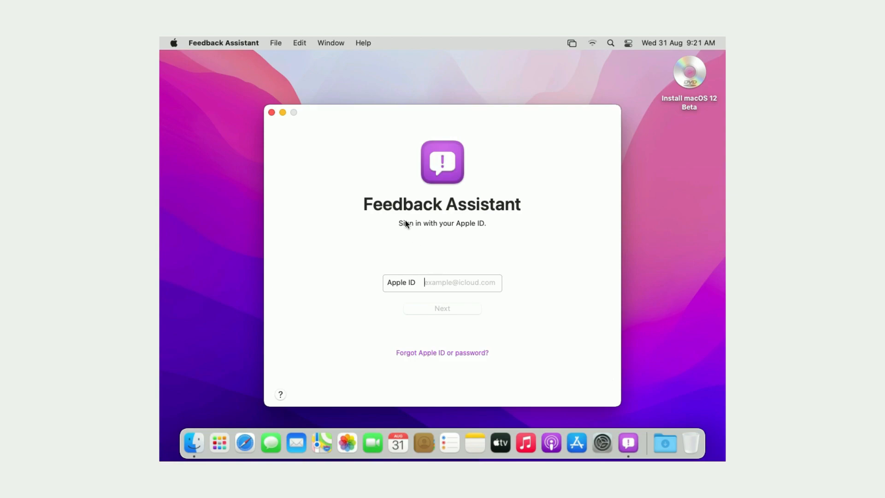
pyautogui.click(271, 113)
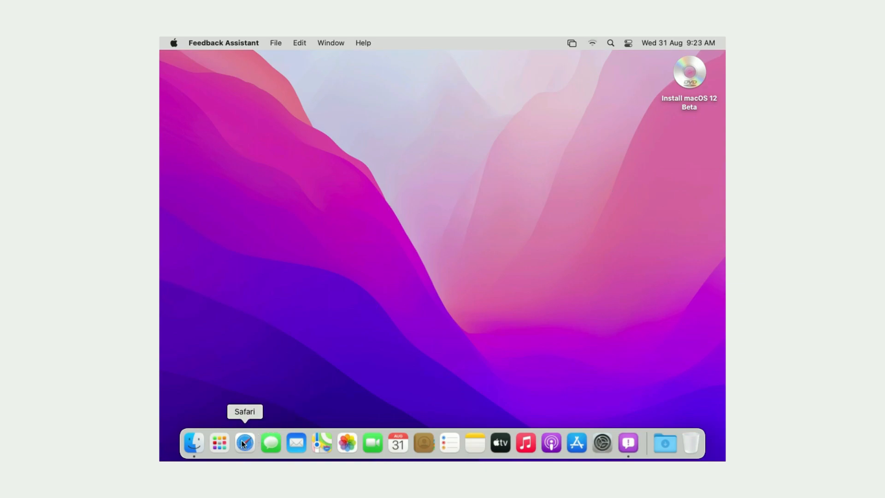
# Launch Safari from the macOS desktop and go to the suggested youtube.com website.
pyautogui.click(242, 443)
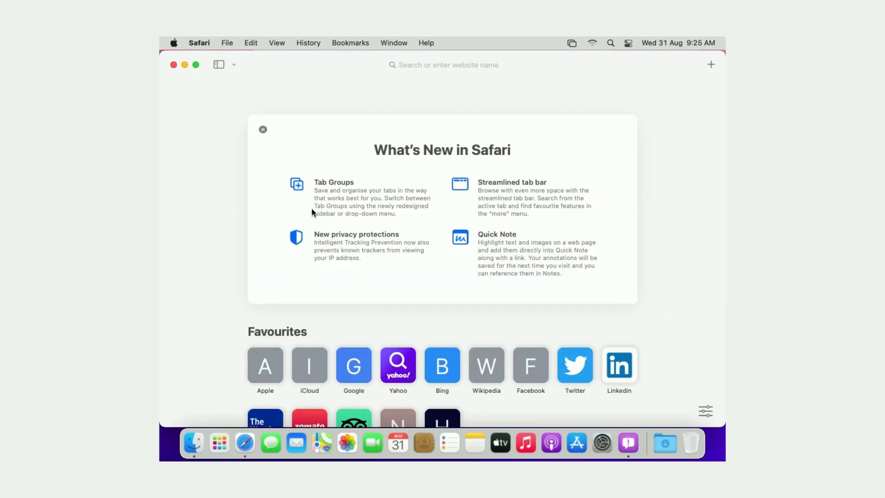
pyautogui.click(448, 65)
pyautogui.write('youtube')
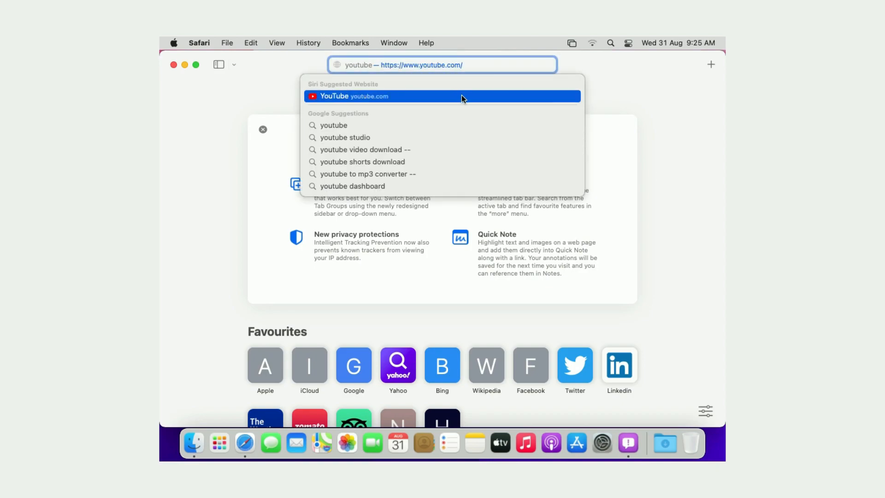
pyautogui.click(460, 95)
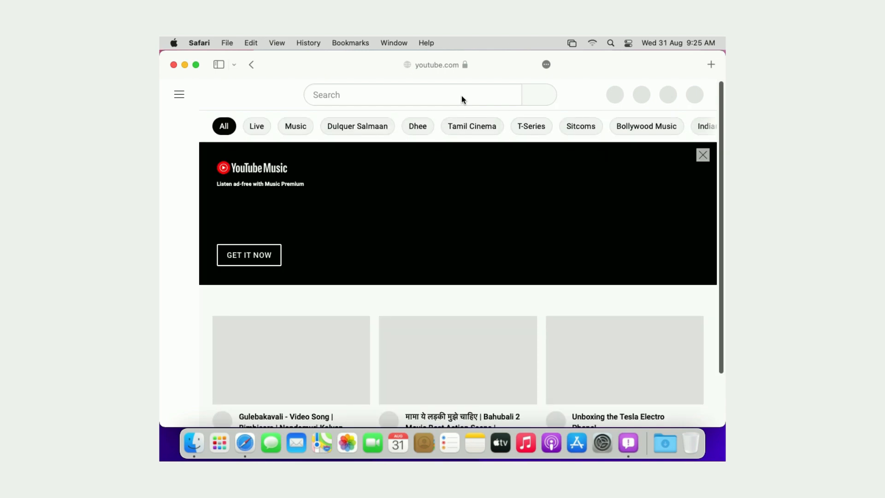
# Search YouTube for tanztalks.tech and go to the tanzTalks.tech channel page.
pyautogui.write('tanztalks.tech')
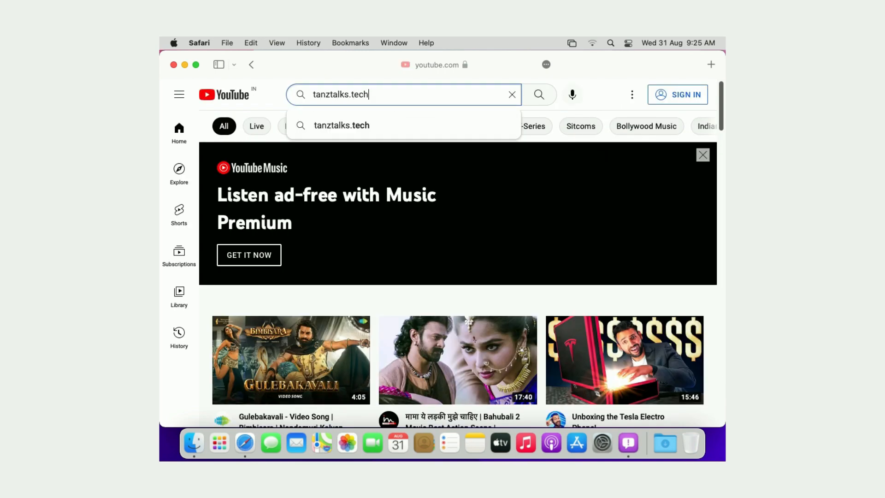
pyautogui.press('Return')
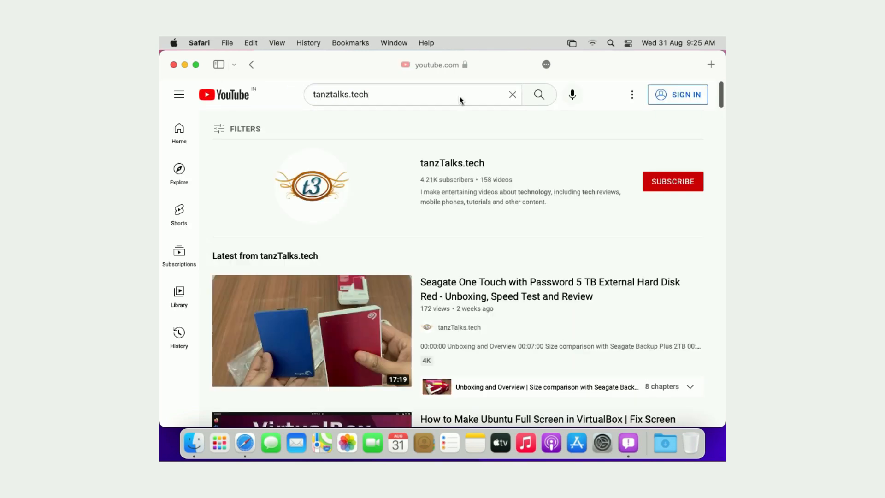
pyautogui.click(329, 186)
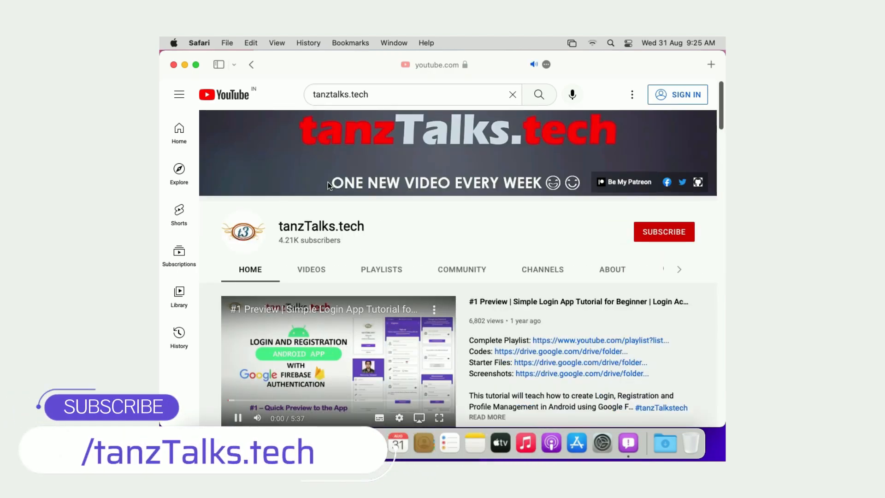
# Minimise the Safari window and look over the installed apps in Launchpad, returning to the desktop.
pyautogui.click(185, 66)
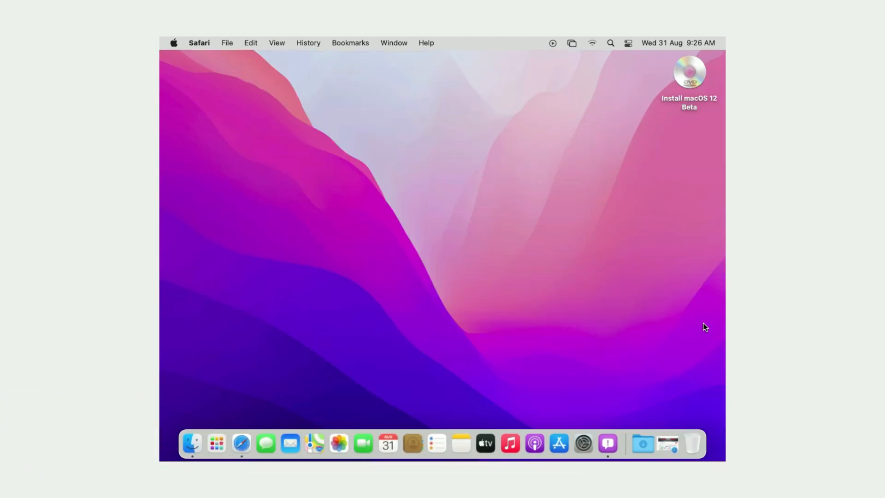
pyautogui.click(217, 444)
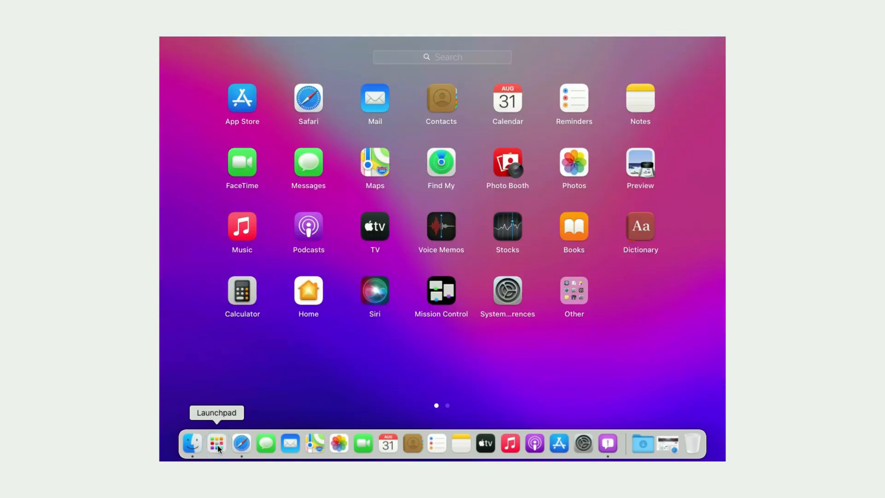
pyautogui.click(480, 354)
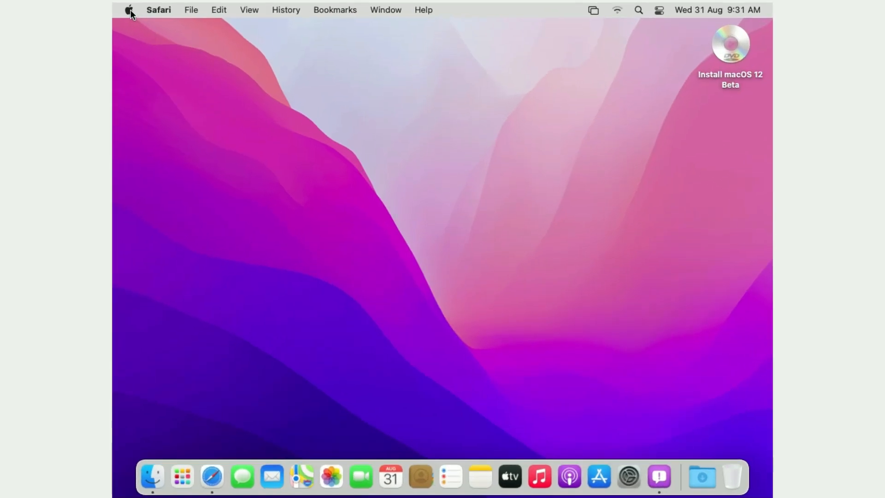
# Examine the Mac's overview, display, storage, memory, support and resources information in About This Mac, and close its window.
pyautogui.click(129, 10)
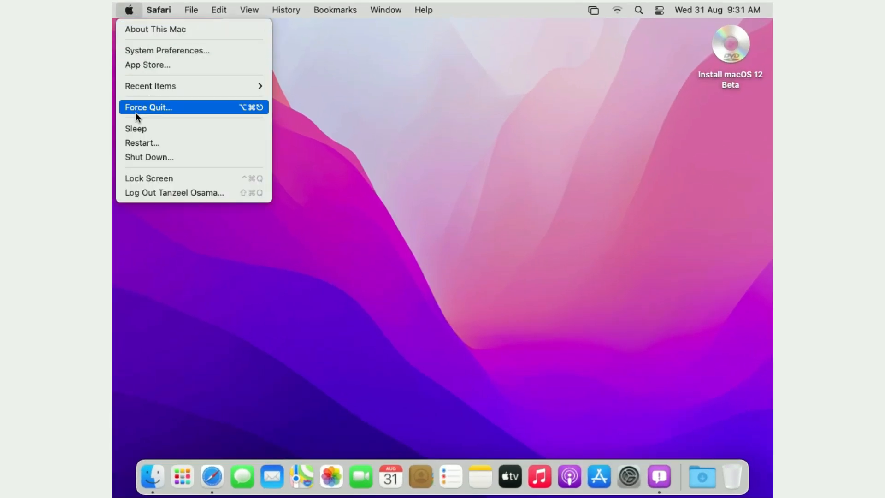
pyautogui.click(150, 27)
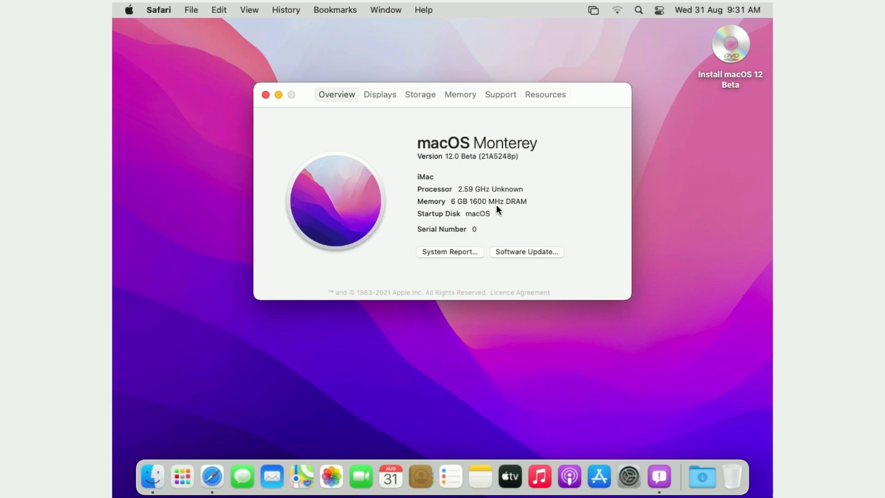
pyautogui.click(386, 96)
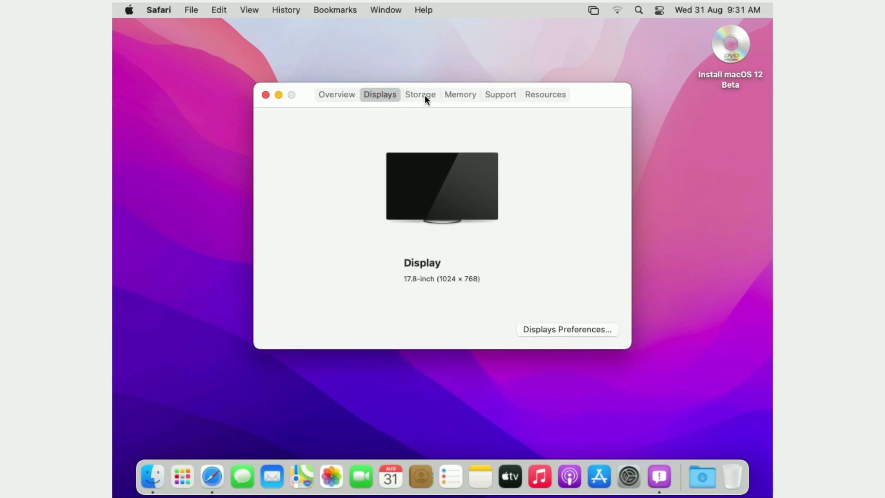
pyautogui.click(425, 95)
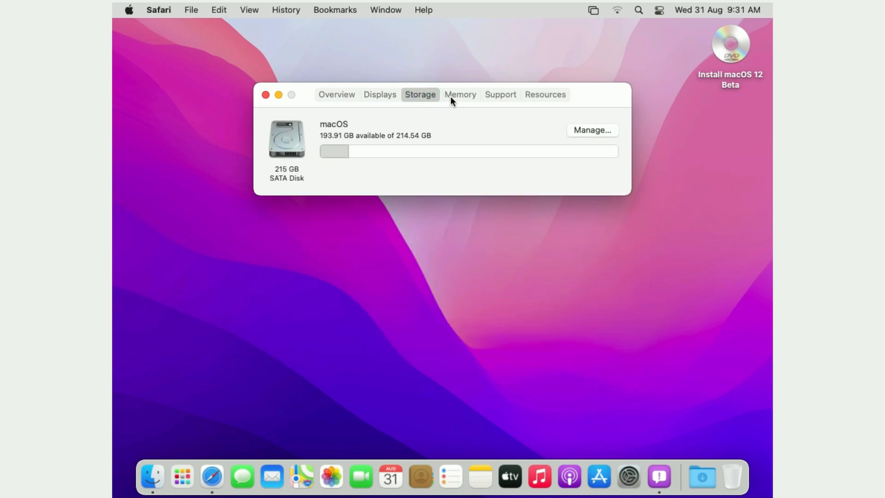
pyautogui.click(450, 96)
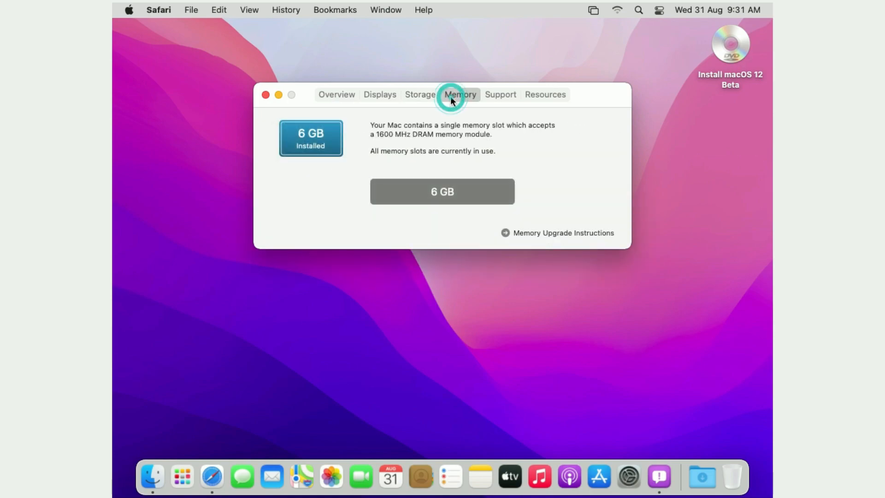
pyautogui.click(504, 97)
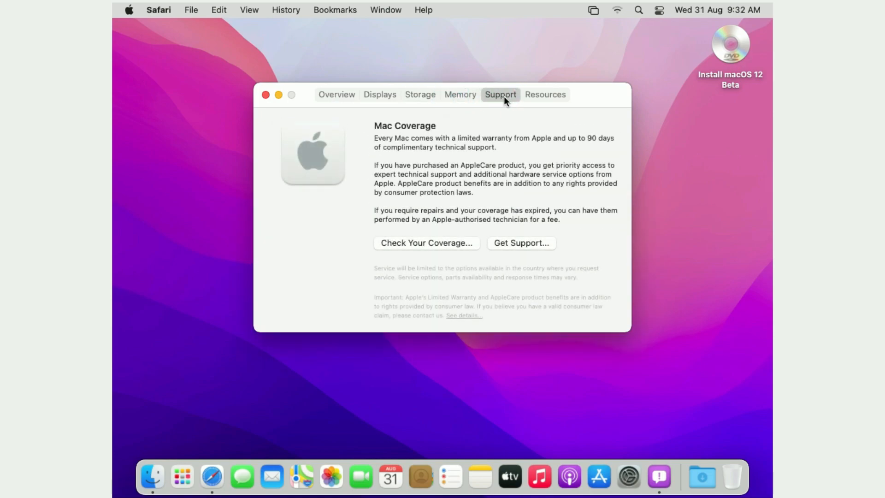
pyautogui.click(548, 97)
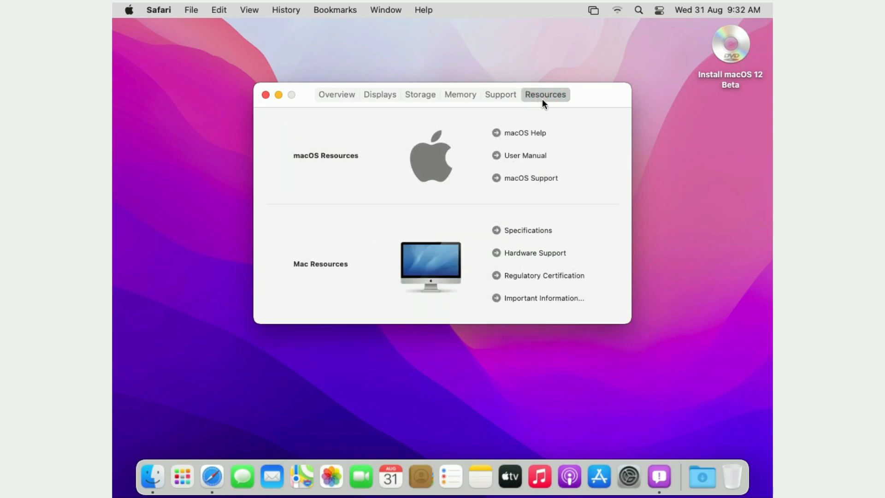
pyautogui.click(266, 95)
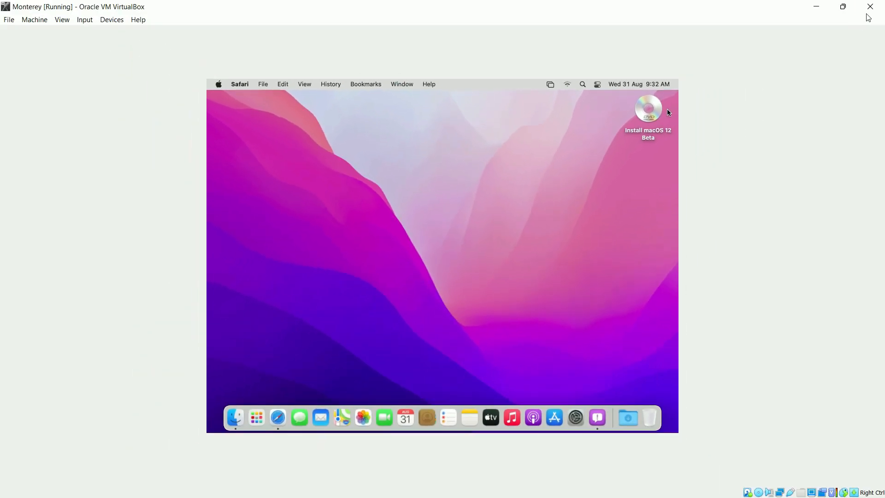
# Close the Monterey virtual machine by powering it off.
pyautogui.click(870, 6)
pyautogui.click(475, 265)
pyautogui.click(402, 282)
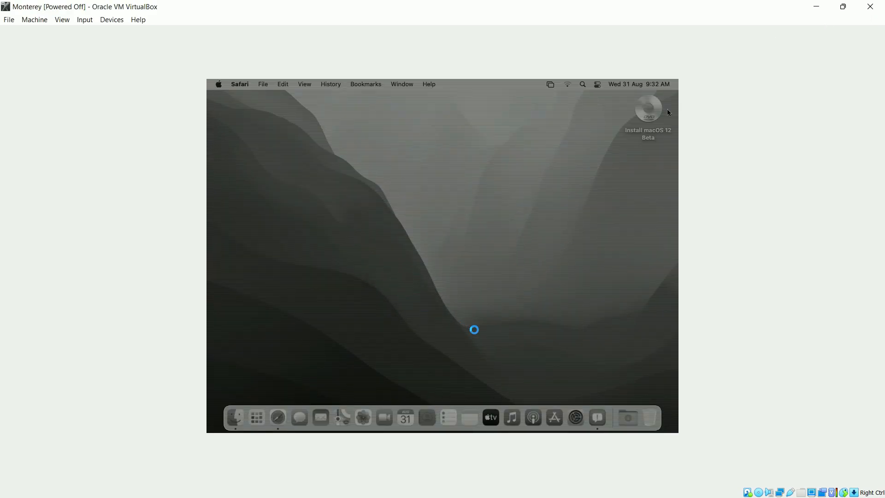